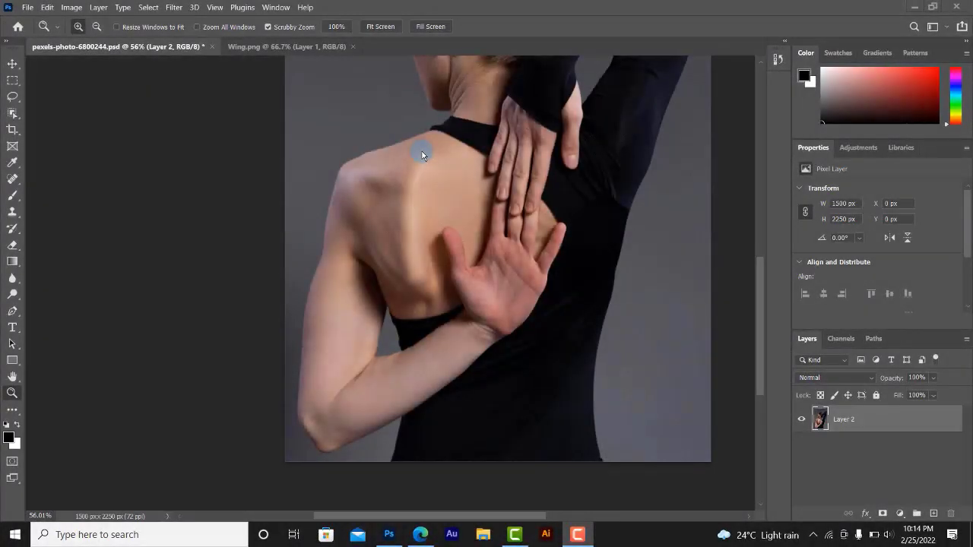
Draw a rectangle covering the woman's back and arm on the photo
click(294, 47)
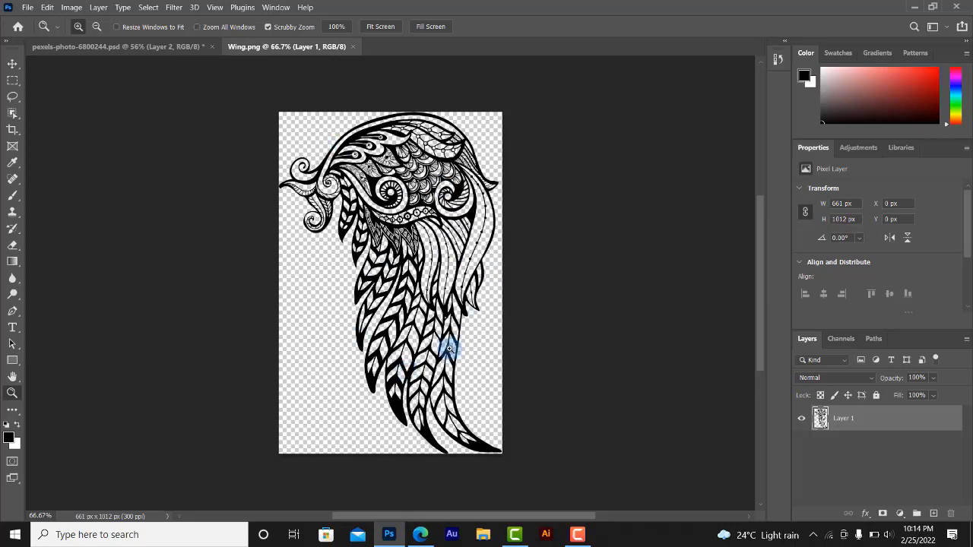
click(190, 46)
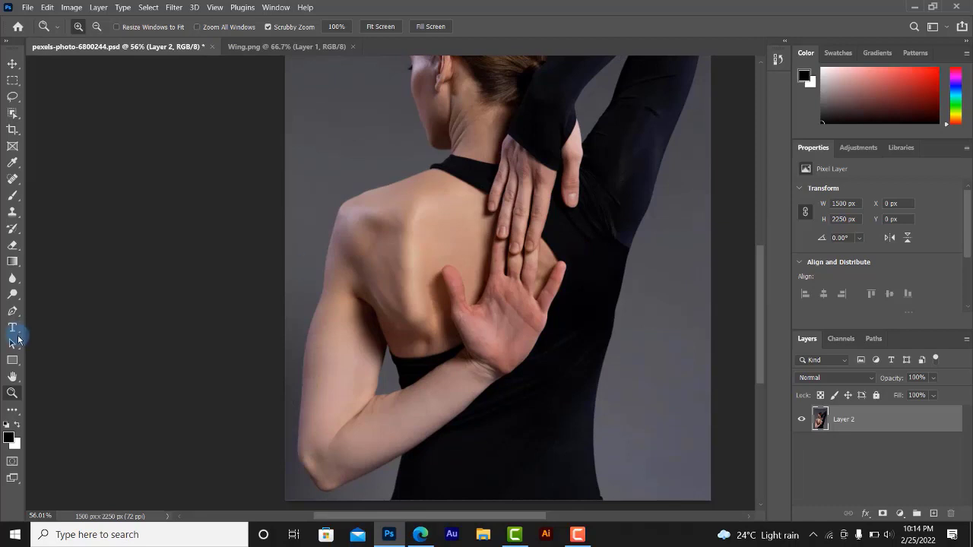
right_click(10, 363)
click(52, 357)
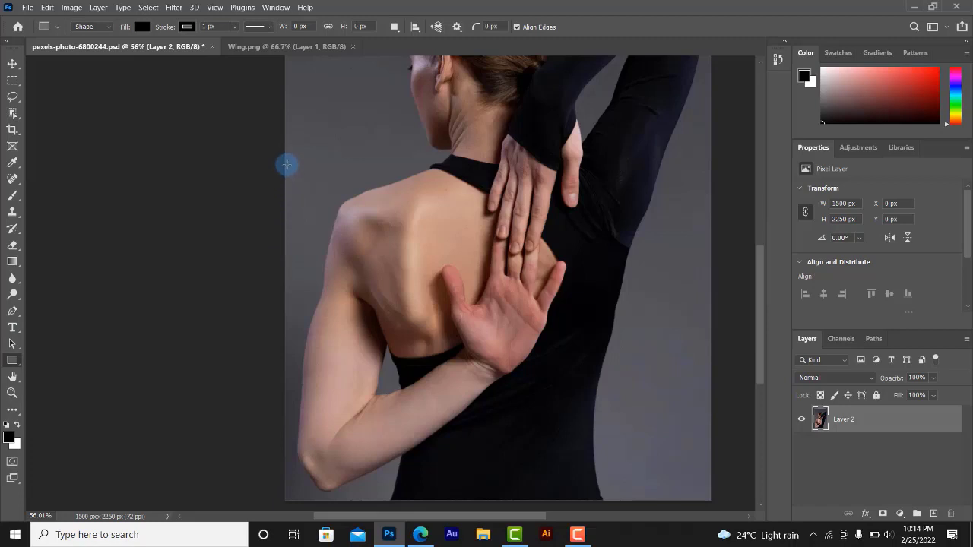
drag(286, 166, 574, 497)
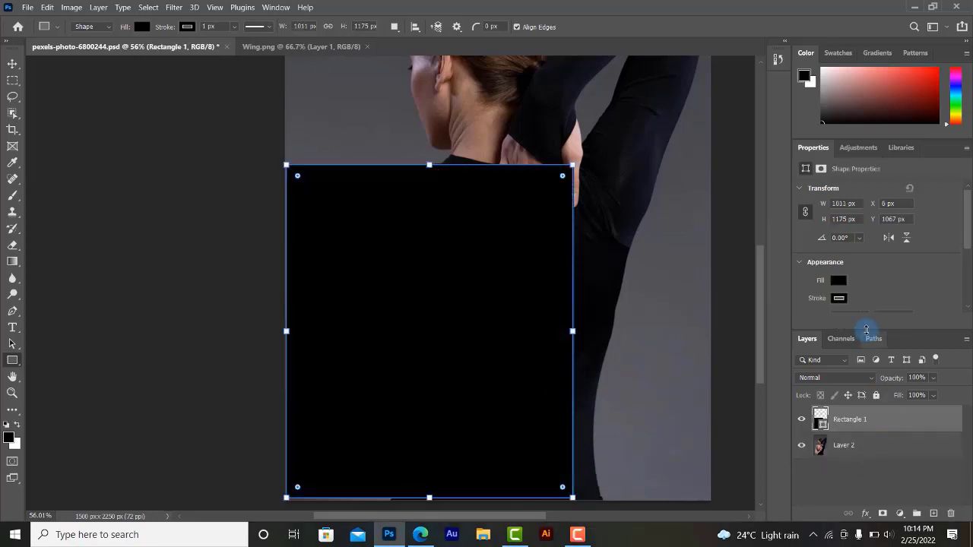
Fill the rectangle with green
click(840, 282)
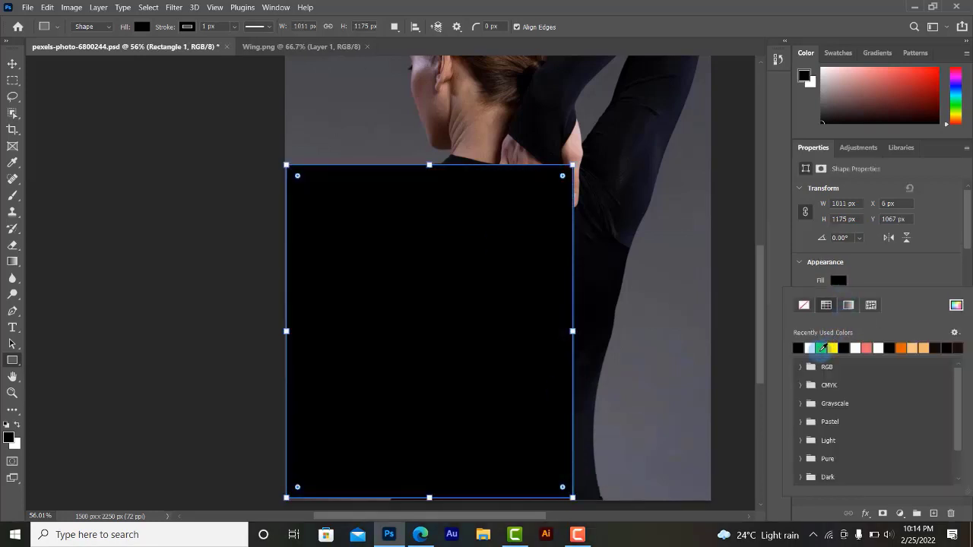
click(821, 348)
click(807, 278)
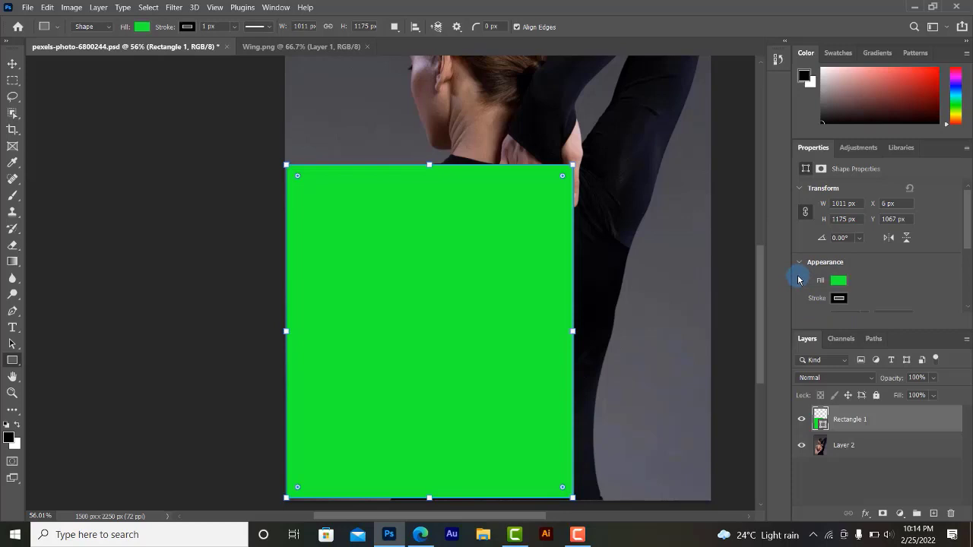
Convert the rectangle layer to a smart object and lower its opacity to 23%
right_click(908, 422)
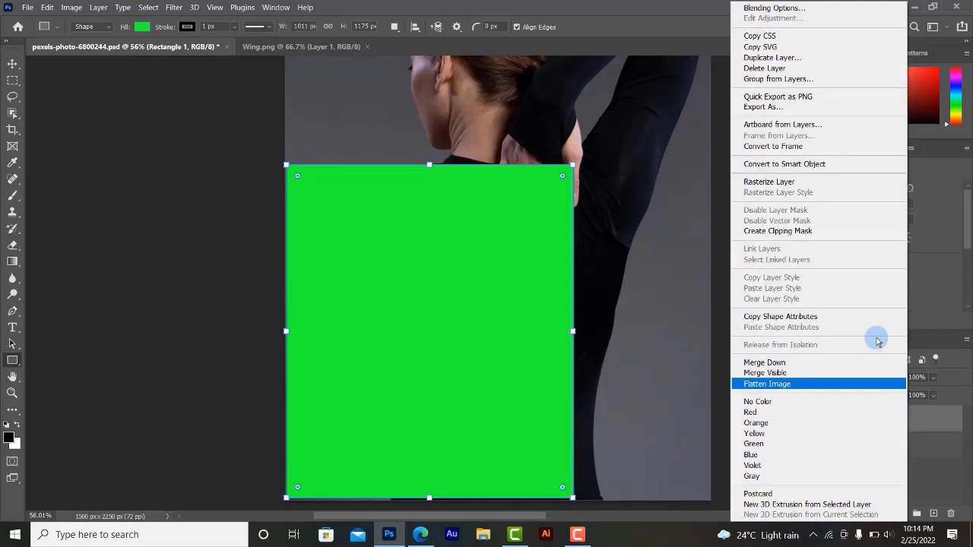
click(800, 165)
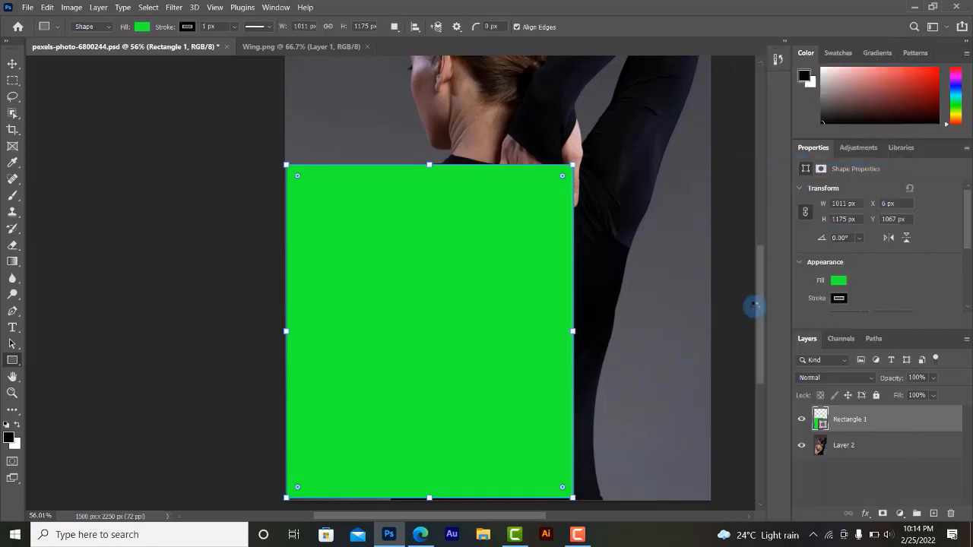
click(934, 380)
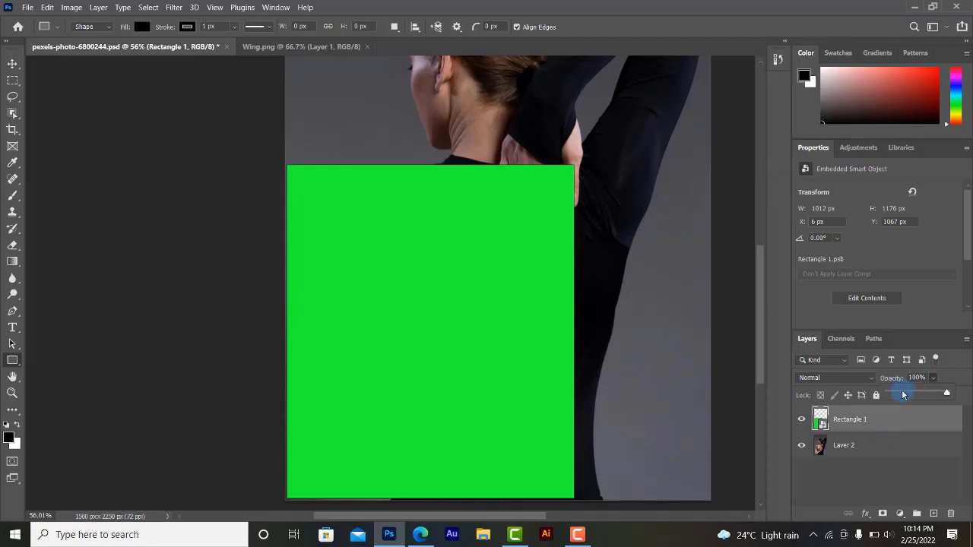
click(903, 395)
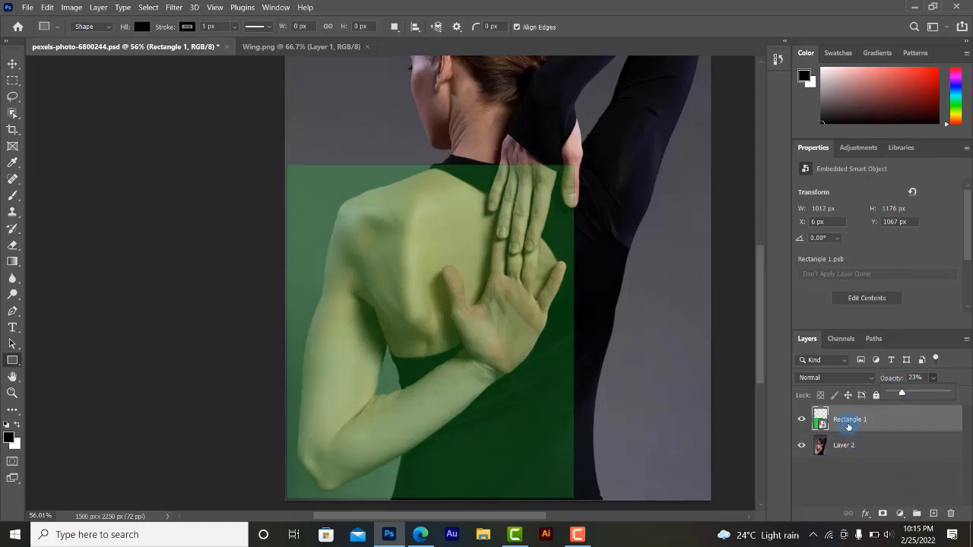
Add a layer mask to the green rectangle and start a Pen path along the shoulder top
click(884, 514)
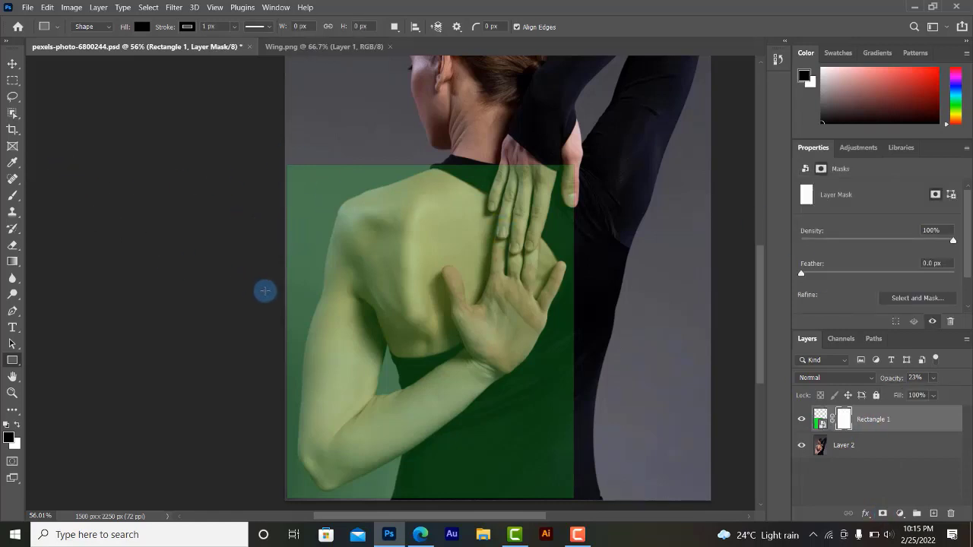
key(p)
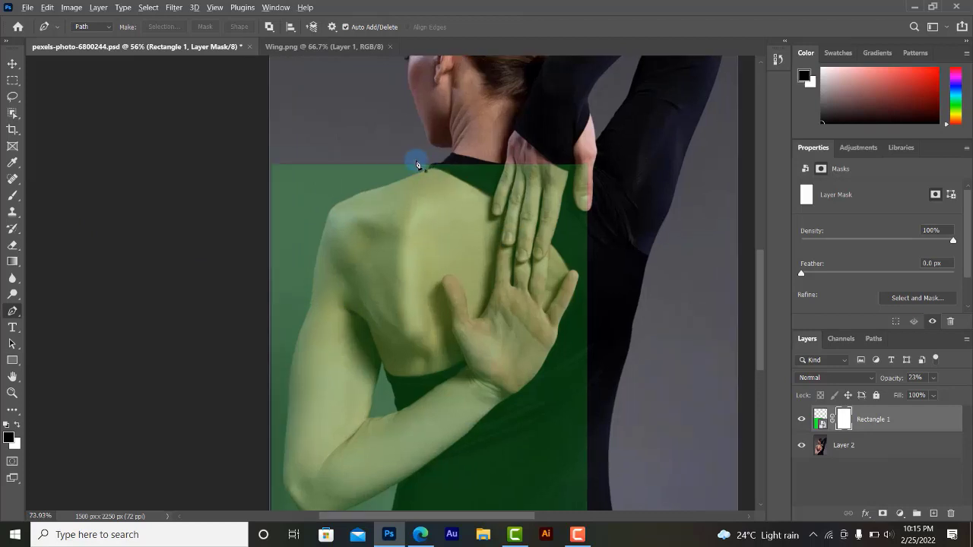
scroll(445, 177, up, 3)
scroll(445, 177, up, 2)
scroll(445, 177, up, 2)
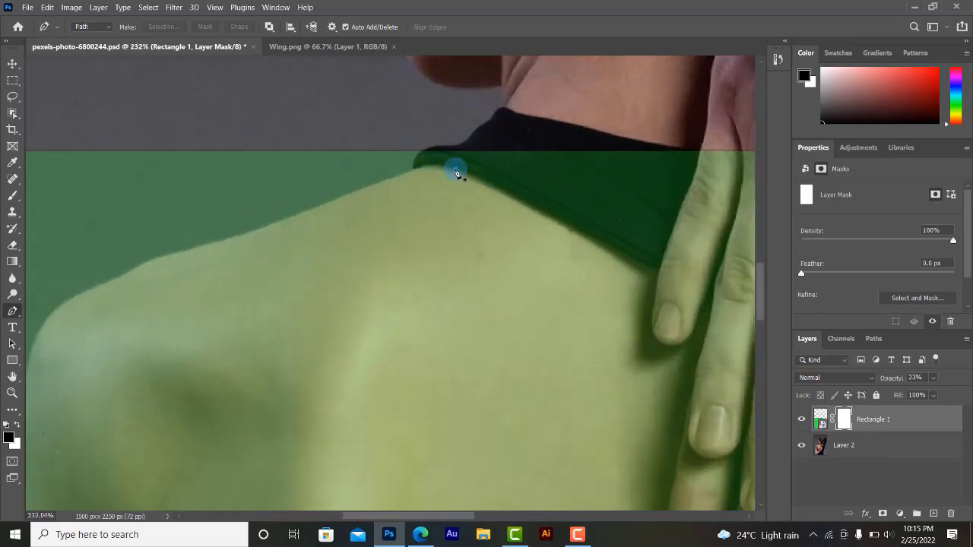
click(456, 172)
scroll(435, 170, up, 2)
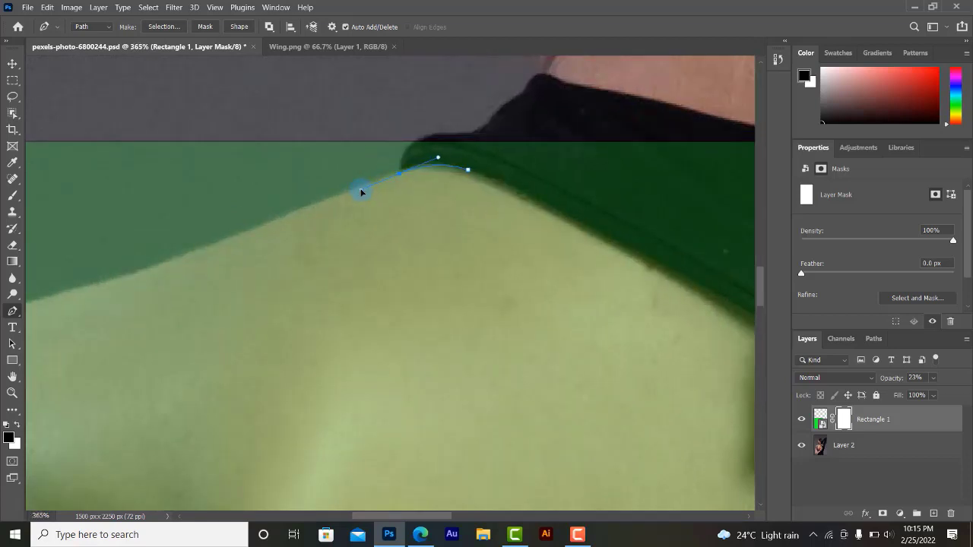
scroll(378, 198, down, 4)
scroll(250, 246, up, 2)
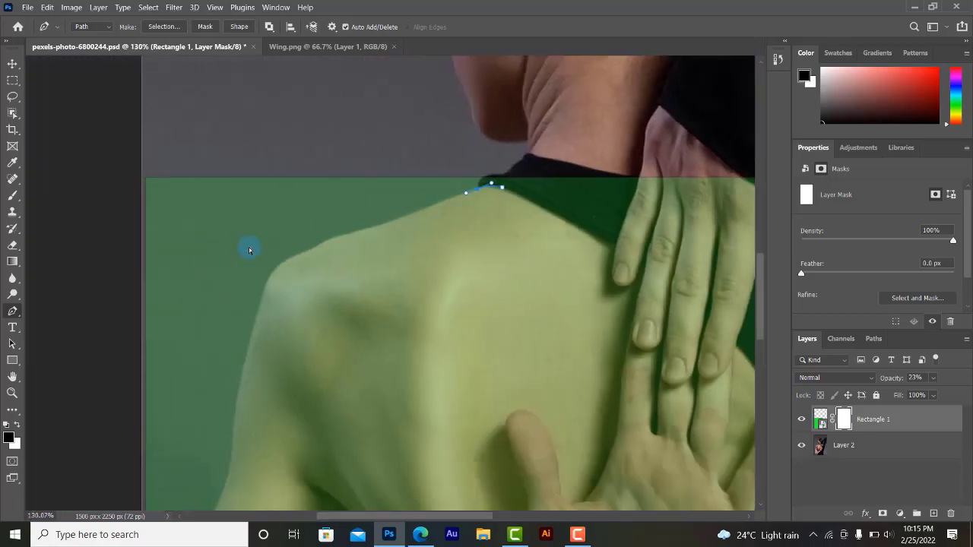
scroll(376, 245, up, 1)
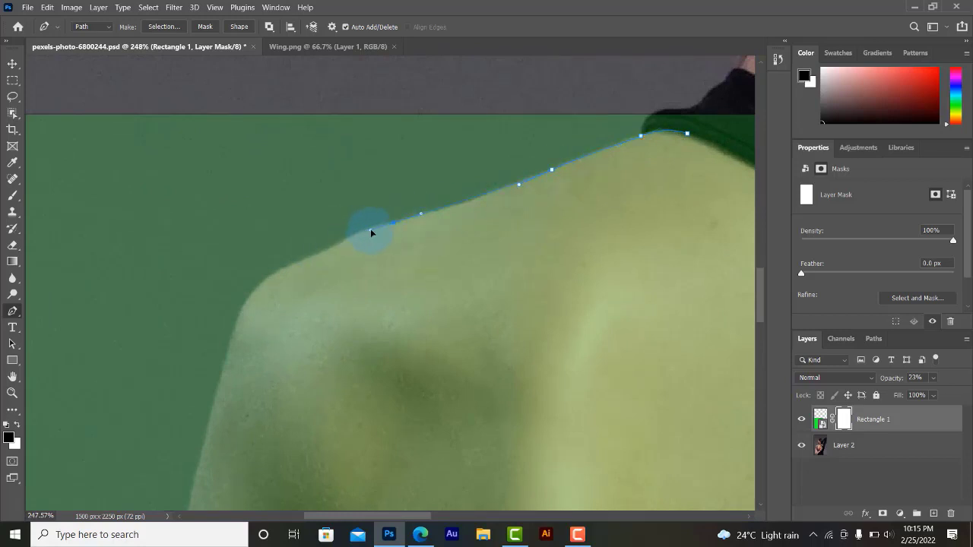
click(371, 228)
scroll(373, 220, down, 2)
scroll(373, 221, left, 3)
scroll(351, 218, down, 1)
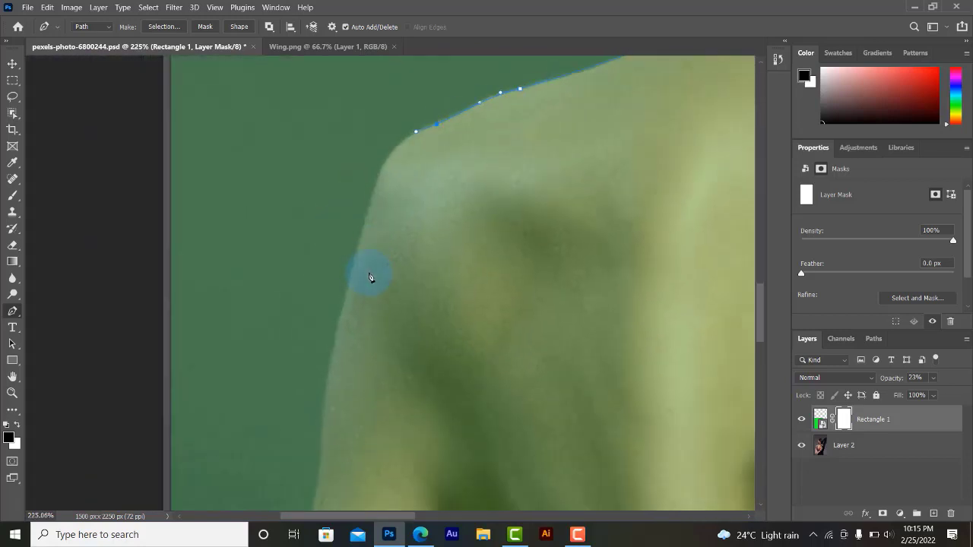
click(359, 244)
scroll(344, 319, down, 2)
scroll(351, 323, up, 2)
Continue the path with curved points down the upper arm edge to the elbow
drag(327, 260, 322, 335)
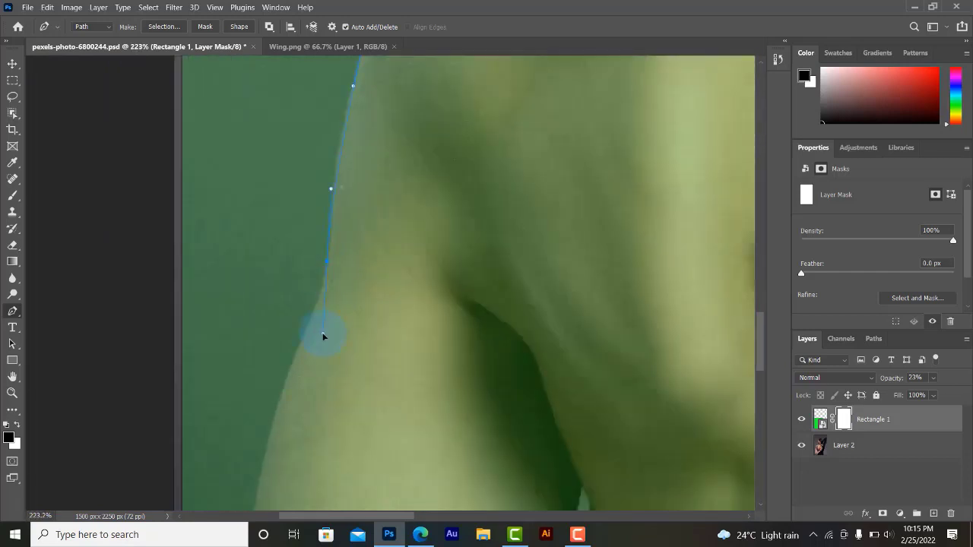
scroll(315, 309, down, 2)
scroll(322, 322, left, 2)
click(319, 346)
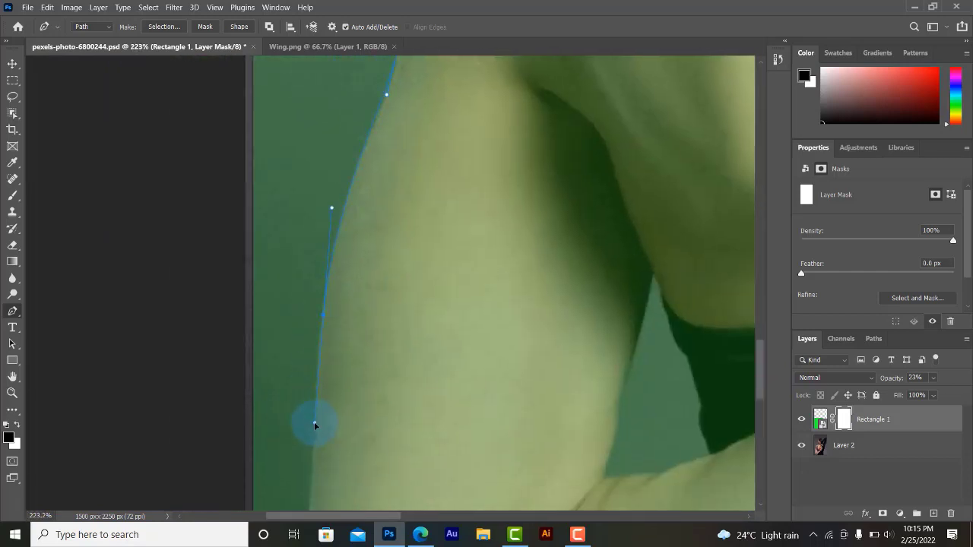
drag(315, 424, 317, 397)
scroll(314, 383, down, 2)
scroll(321, 321, down, 2)
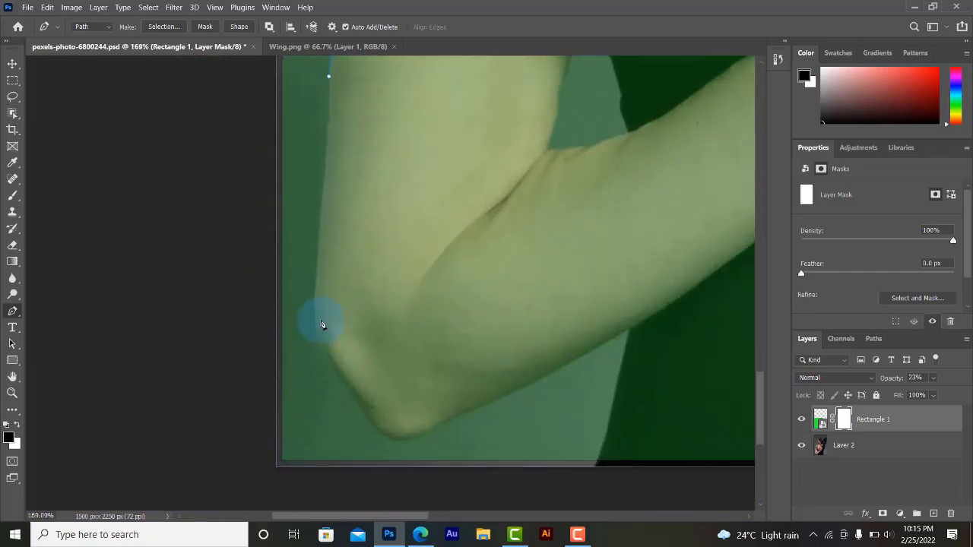
mouse_move(316, 302)
mouse_down()
mouse_move(312, 352)
mouse_move(375, 398)
mouse_up()
scroll(312, 351, down, 2)
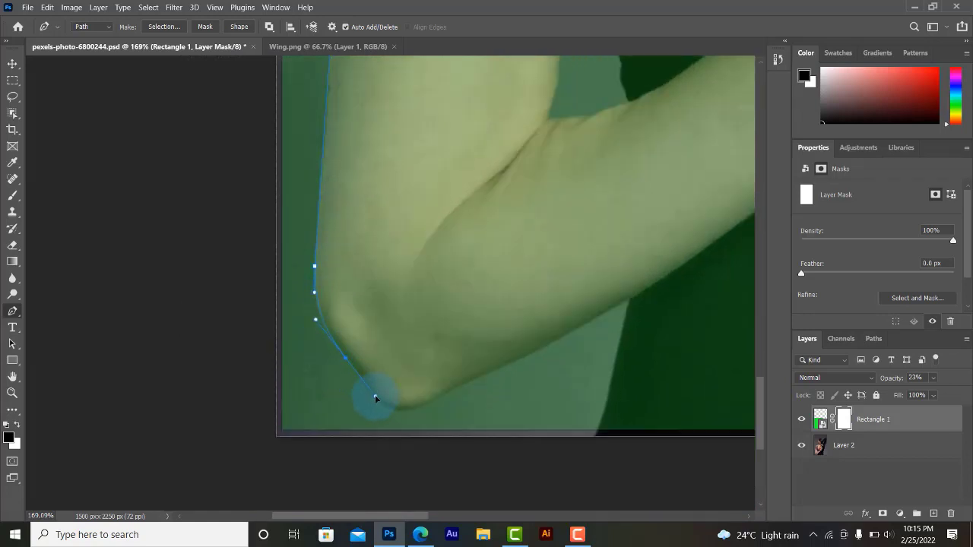
scroll(410, 413, right, 2)
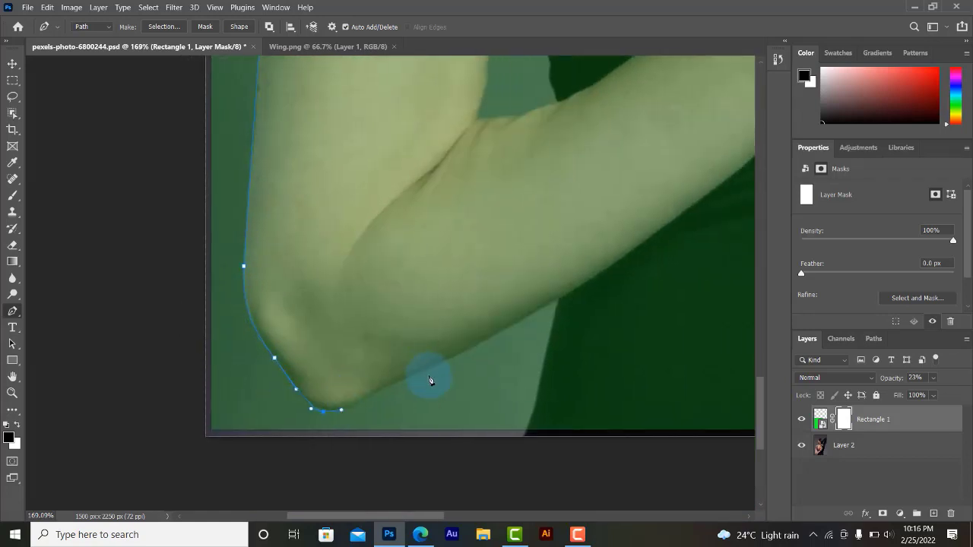
Trace the path along the forearm's lower edge
click(364, 399)
click(421, 371)
click(458, 356)
click(555, 300)
scroll(391, 344, right, 2)
scroll(391, 345, up, 1)
scroll(391, 344, right, 2)
scroll(390, 344, up, 1)
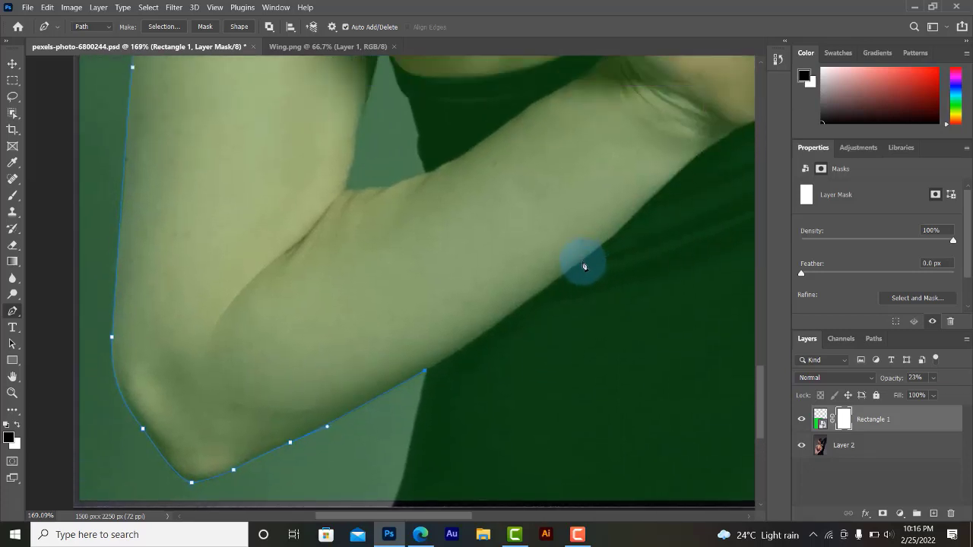
Curve the path around the wrist and back along the forearm's upper edge
drag(582, 261, 621, 230)
click(621, 230)
scroll(621, 230, right, 2)
scroll(621, 230, up, 1)
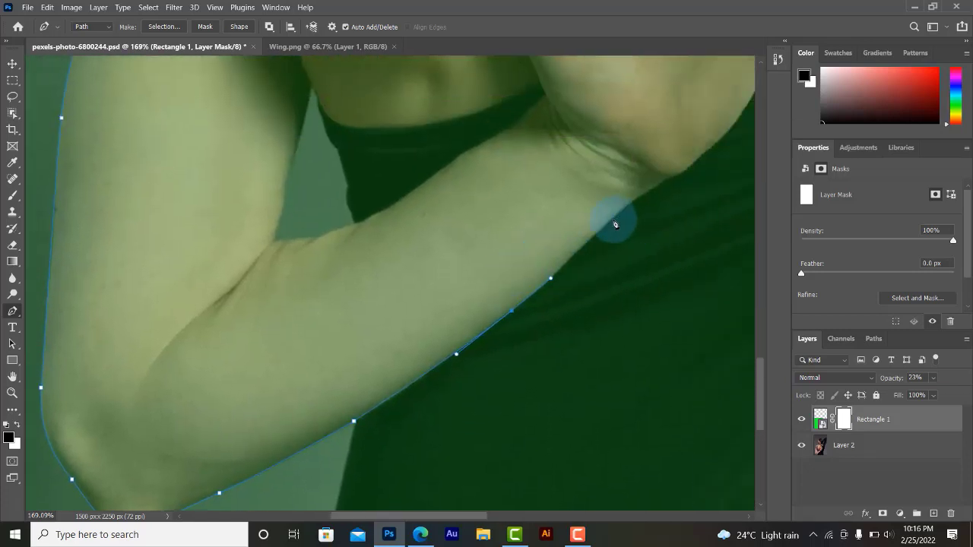
click(668, 178)
drag(624, 154, 606, 146)
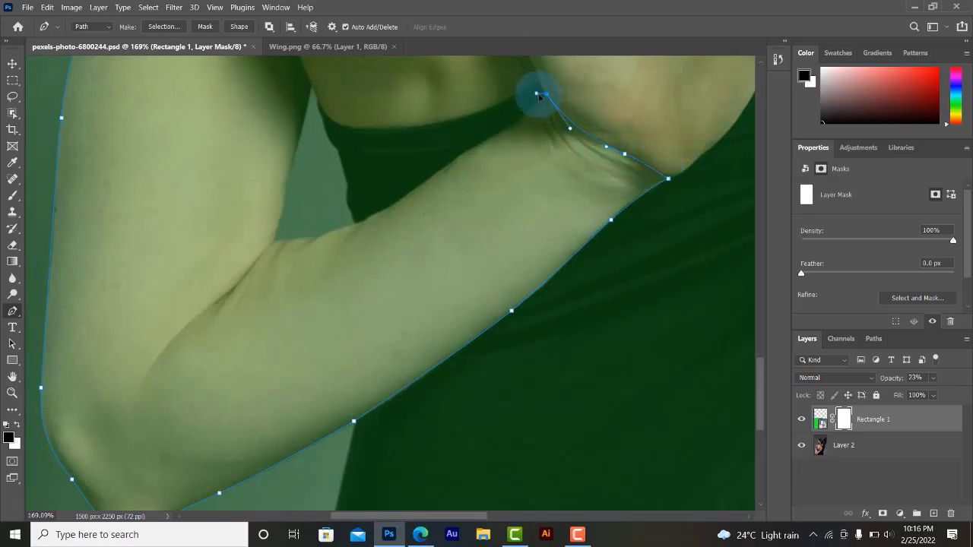
mouse_move(546, 94)
mouse_down()
mouse_move(507, 132)
mouse_move(448, 158)
mouse_up()
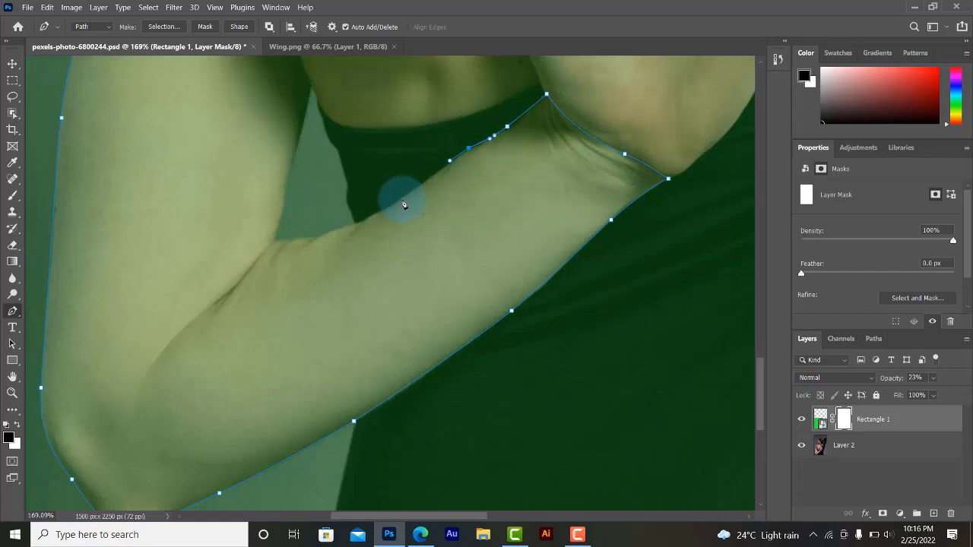
drag(400, 199, 365, 226)
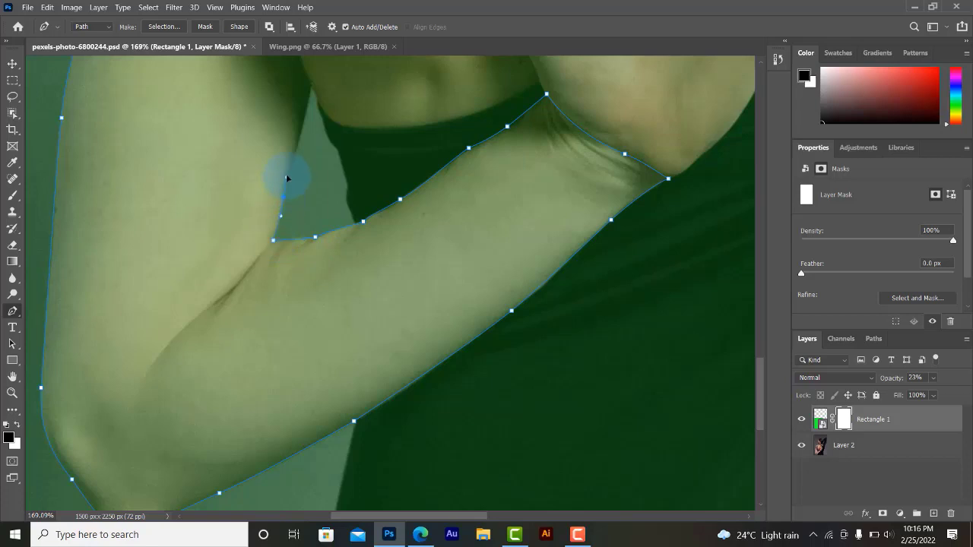
Extend the path along the inner upper arm to the armpit
scroll(286, 178, up, 2)
drag(311, 137, 325, 164)
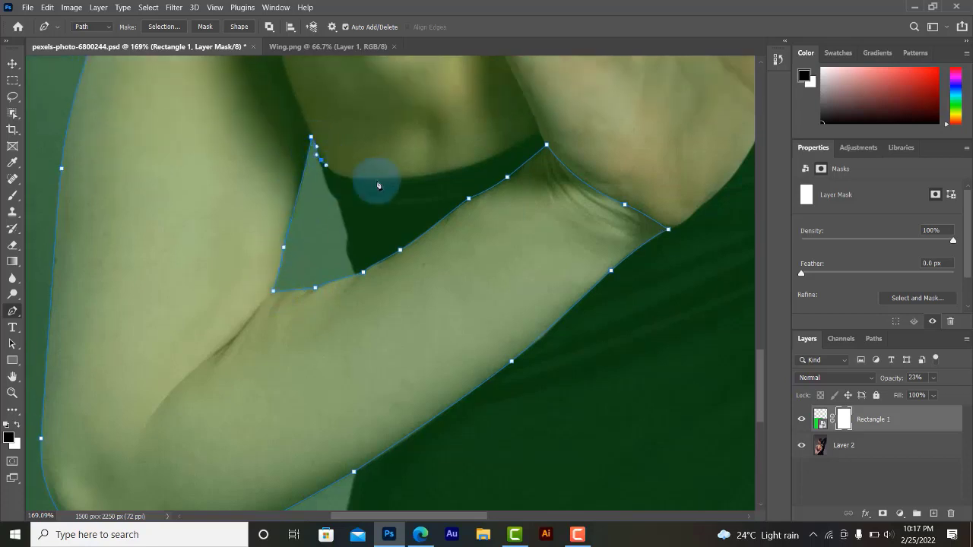
drag(383, 179, 427, 176)
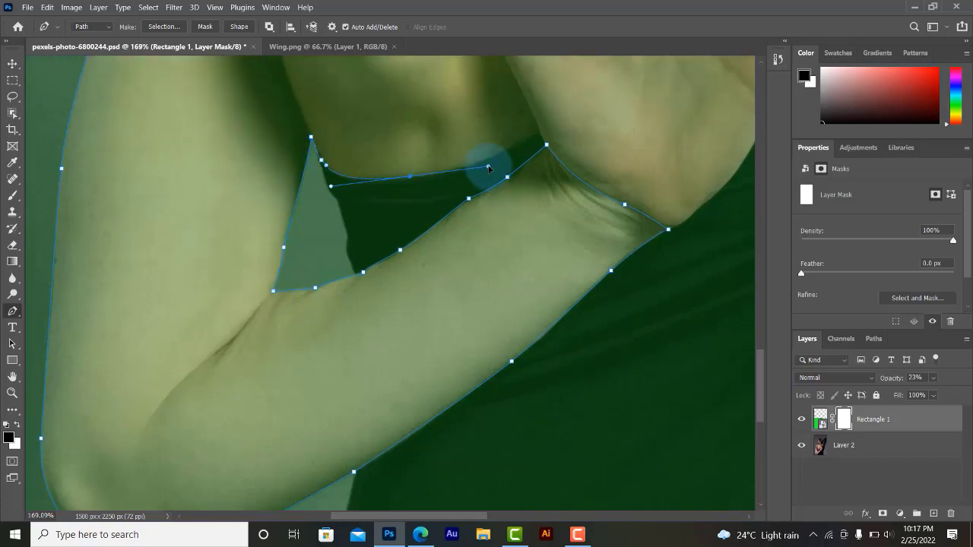
click(539, 134)
mouse_move(540, 141)
mouse_down()
mouse_move(576, 120)
mouse_move(532, 148)
mouse_up()
scroll(532, 148, up, 2)
scroll(501, 157, up, 1)
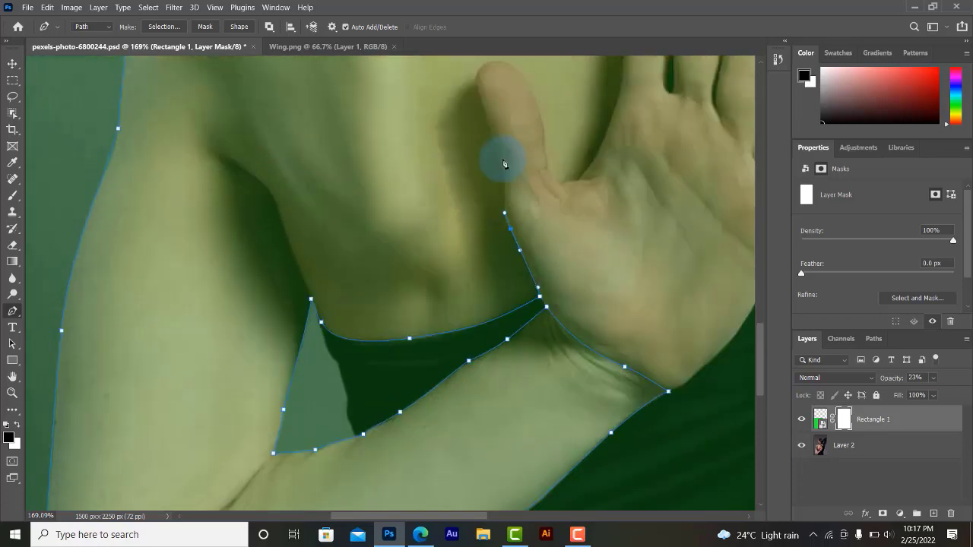
Add anchors up the edge of the finger
drag(502, 212, 505, 191)
click(493, 142)
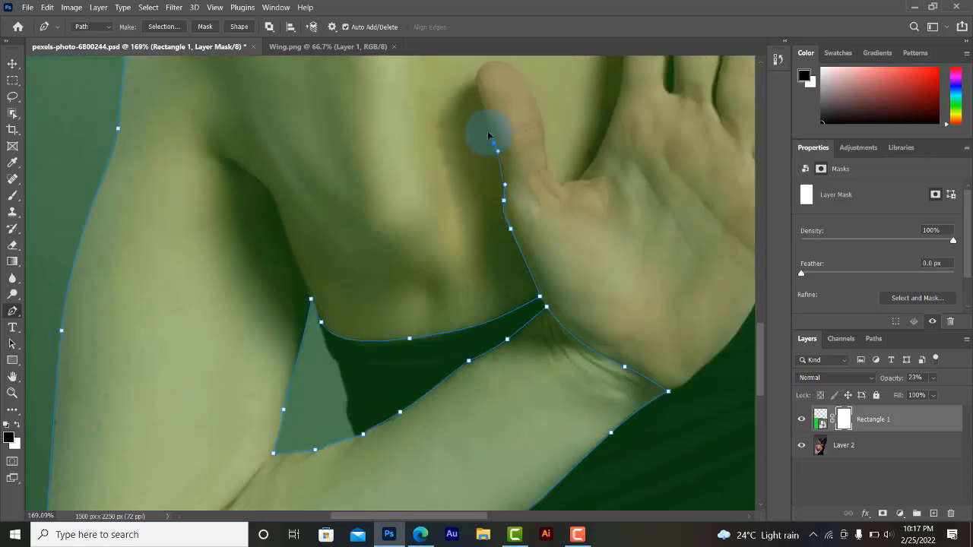
click(481, 108)
scroll(483, 111, up, 1)
drag(483, 114, 502, 105)
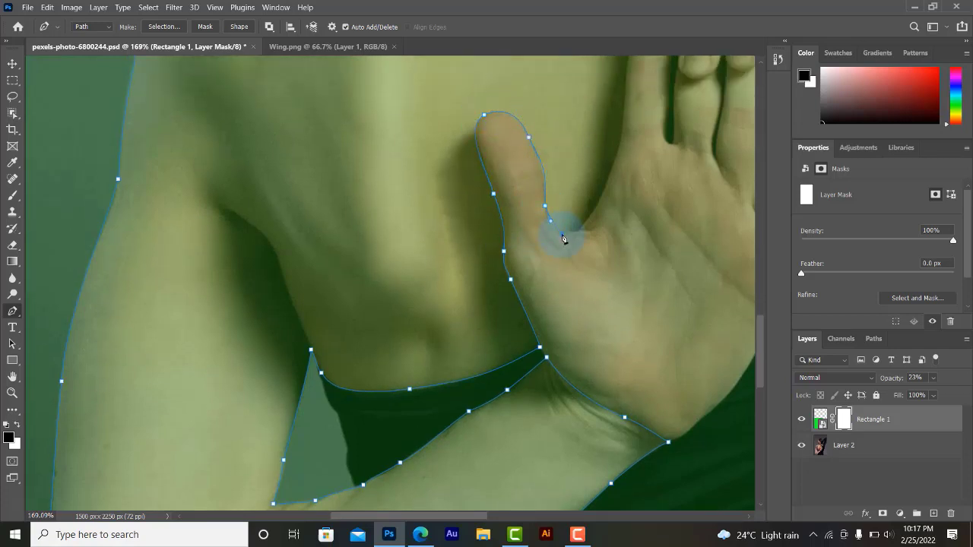
scroll(600, 218, up, 1)
Outline the hand's edge and wrap the path around the fingertip
drag(601, 216, 626, 154)
scroll(612, 186, up, 1)
click(627, 139)
scroll(627, 139, up, 1)
click(635, 153)
click(646, 115)
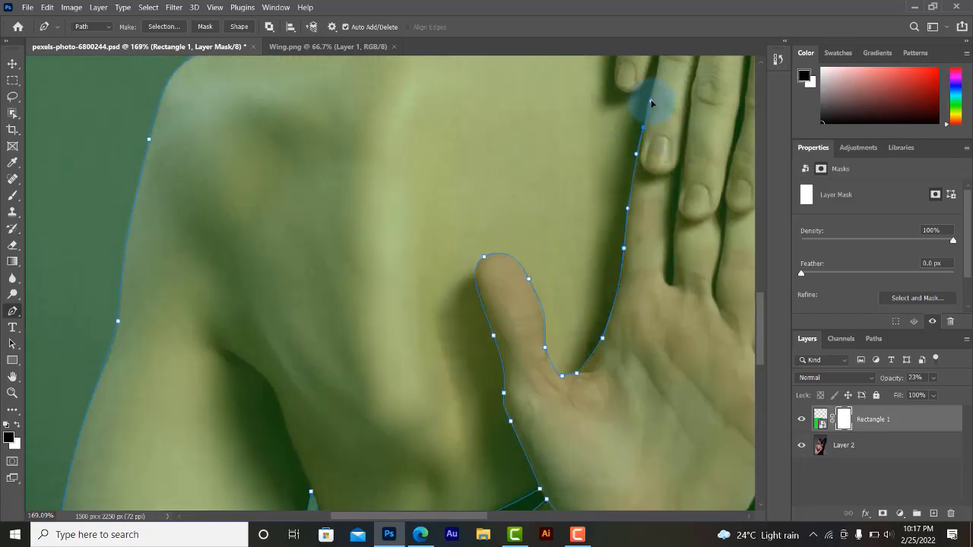
scroll(658, 112, up, 1)
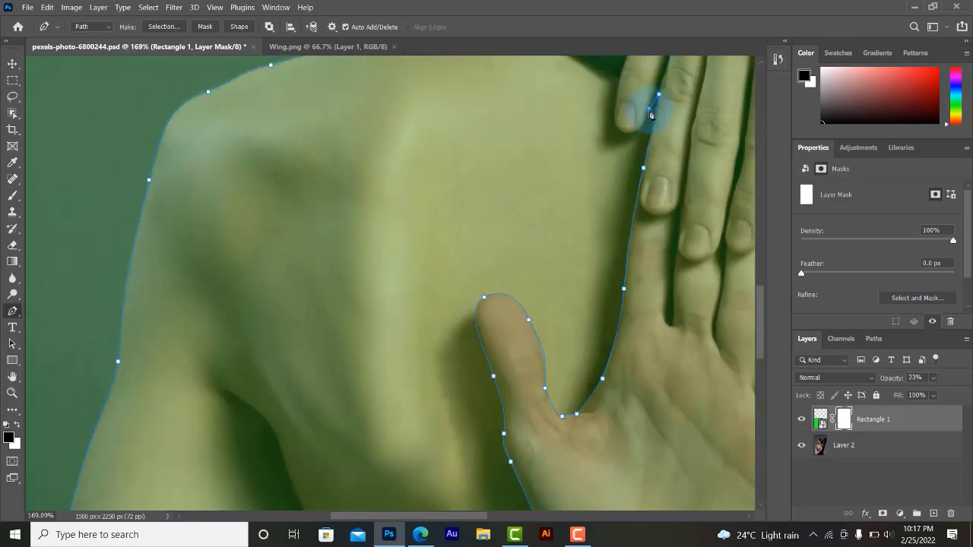
click(648, 110)
click(651, 122)
click(628, 135)
click(613, 137)
click(613, 117)
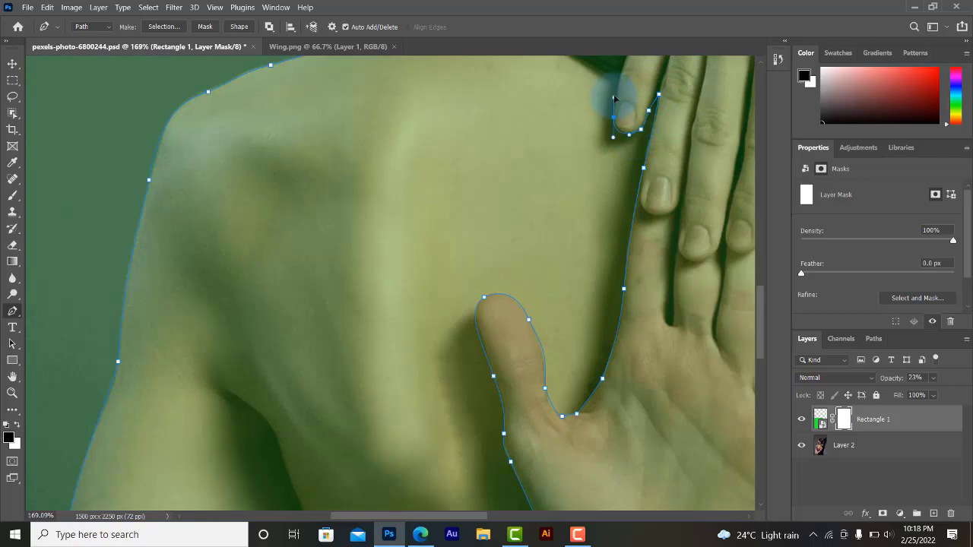
Close the outline with curved anchors between the fingers
scroll(618, 96, up, 1)
scroll(606, 124, up, 1)
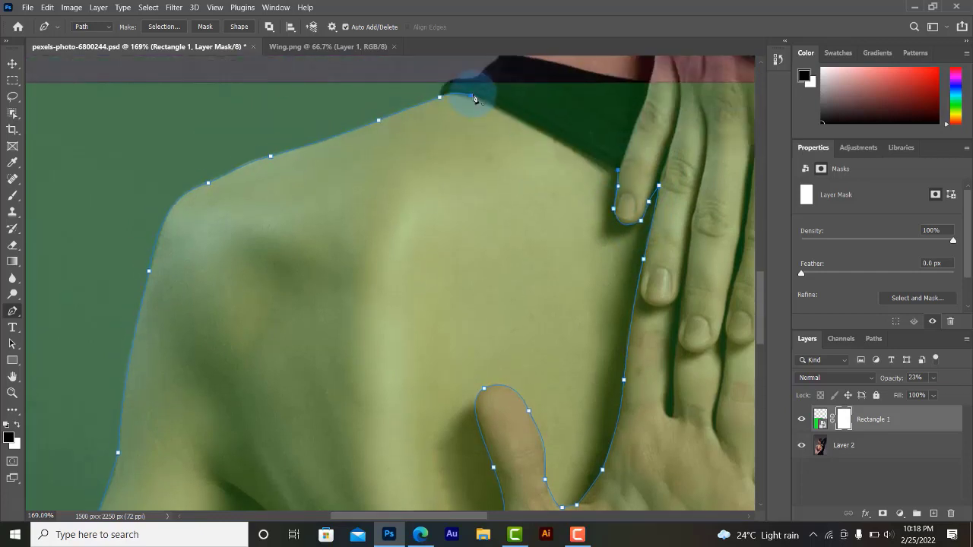
scroll(395, 191, down, 2)
scroll(419, 310, up, 2)
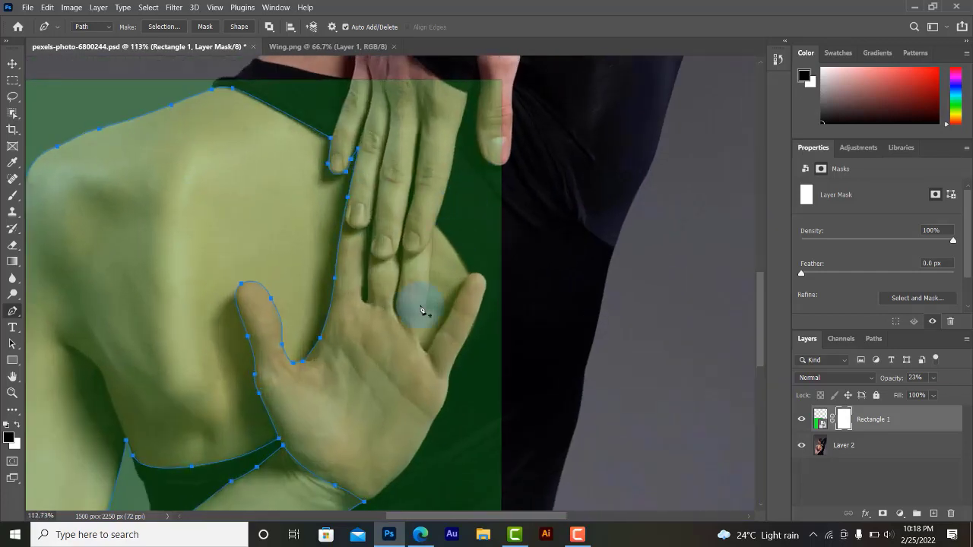
scroll(434, 213, up, 2)
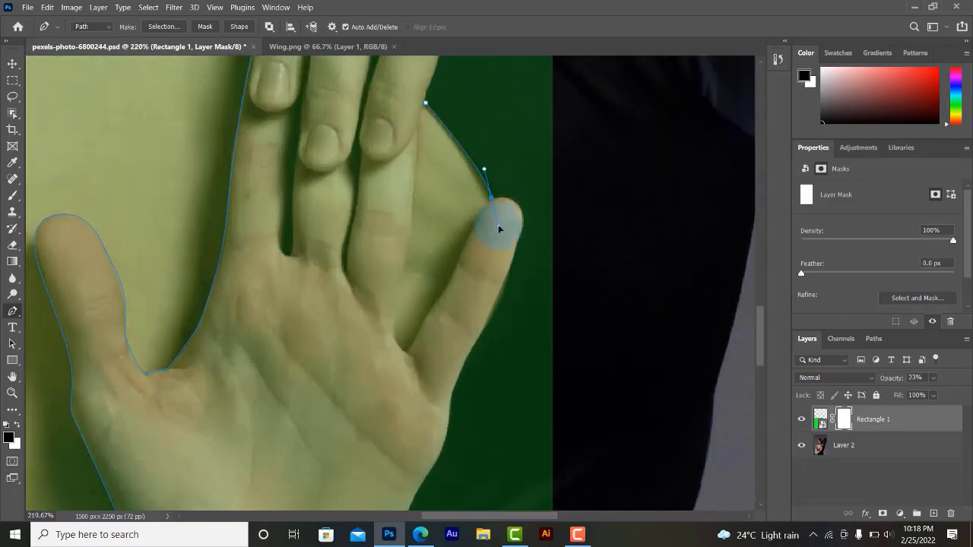
drag(470, 233, 463, 247)
scroll(456, 245, down, 1)
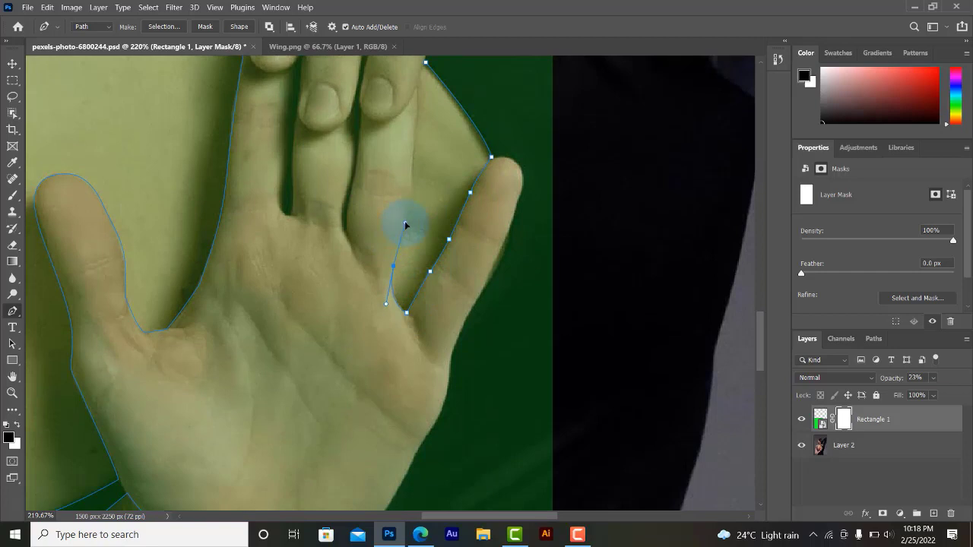
scroll(405, 224, up, 2)
drag(410, 208, 418, 178)
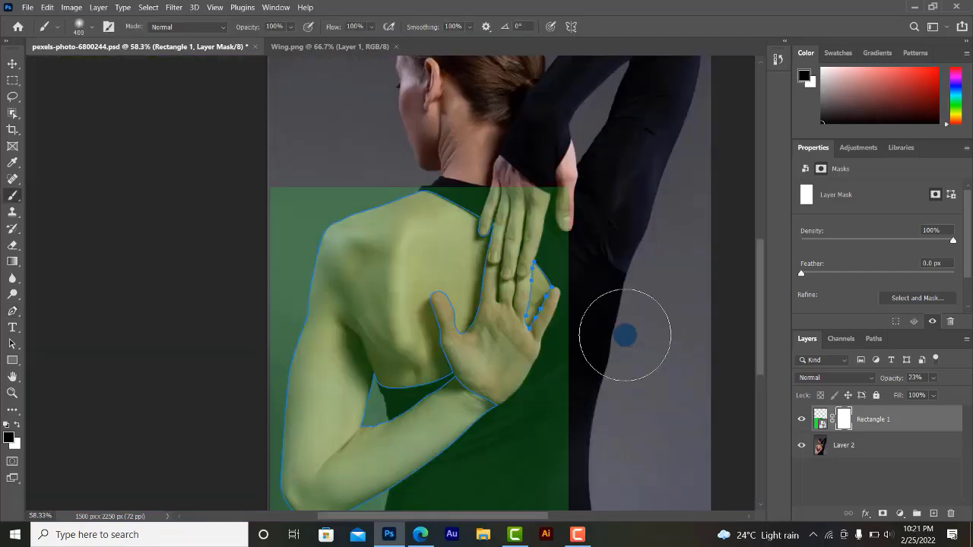
Save, load the traced path as a selection, and set a 200 px black brush
key(ctrl+s)
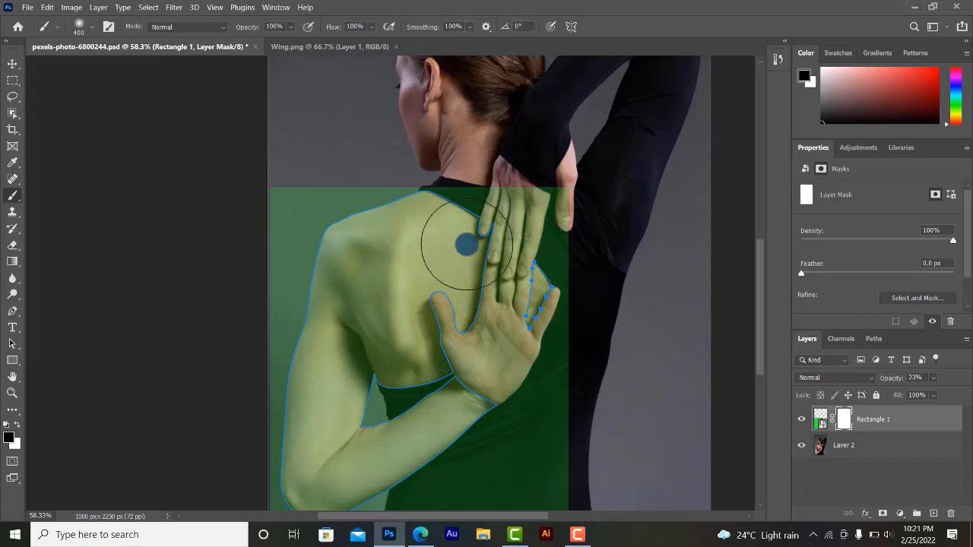
key(ctrl+Return)
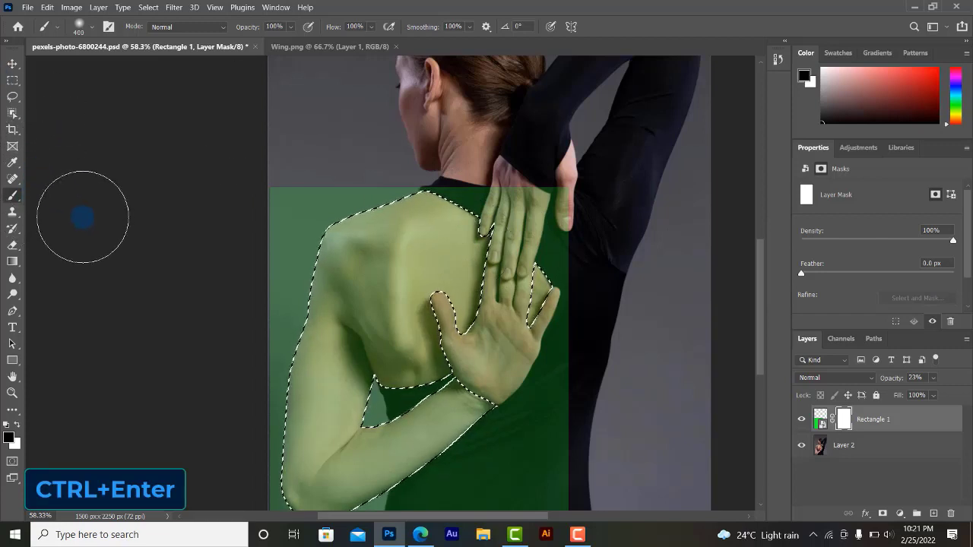
key(bracketleft)
key(bracketleft)
key(bracketleft)
key(bracketleft)
key(bracketleft)
key(bracketleft)
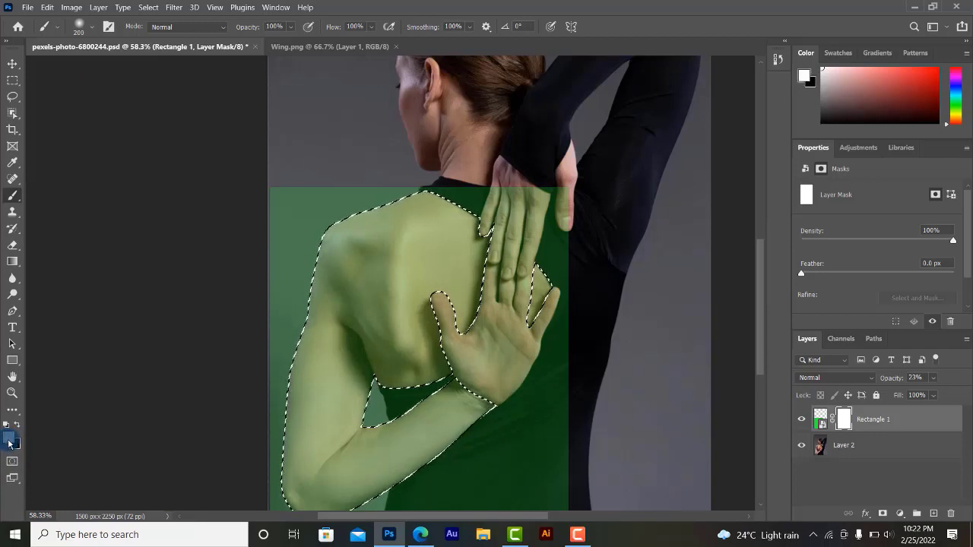
key(x)
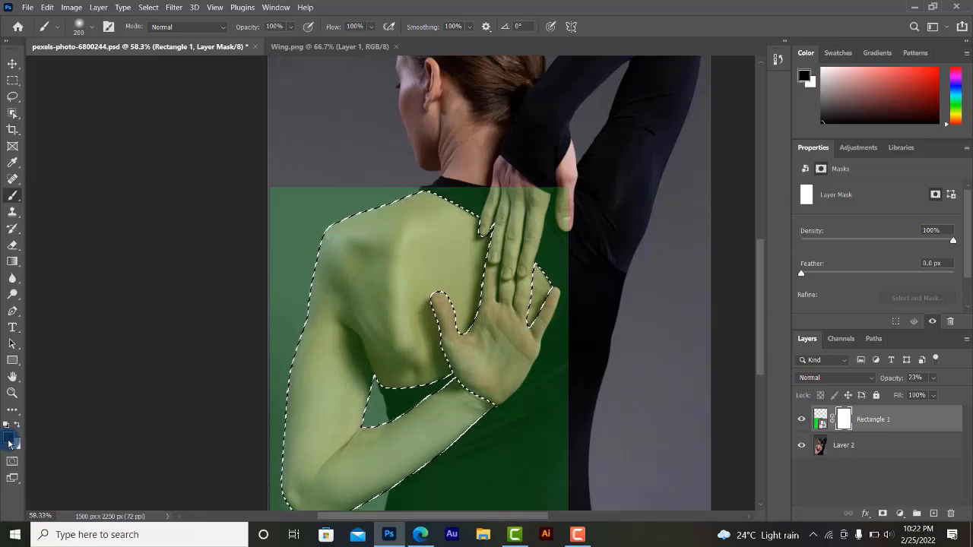
scroll(289, 355, down, 2)
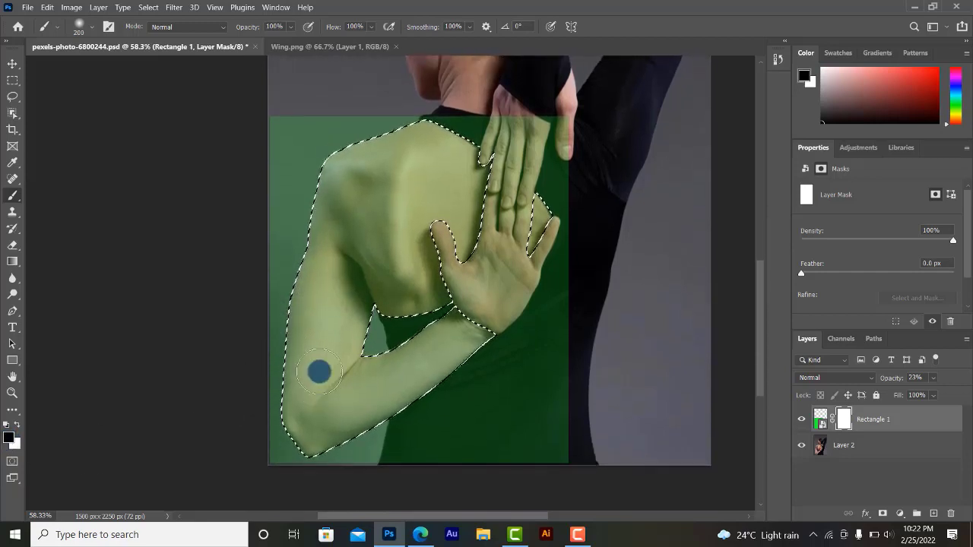
scroll(334, 289, up, 1)
scroll(453, 270, up, 1)
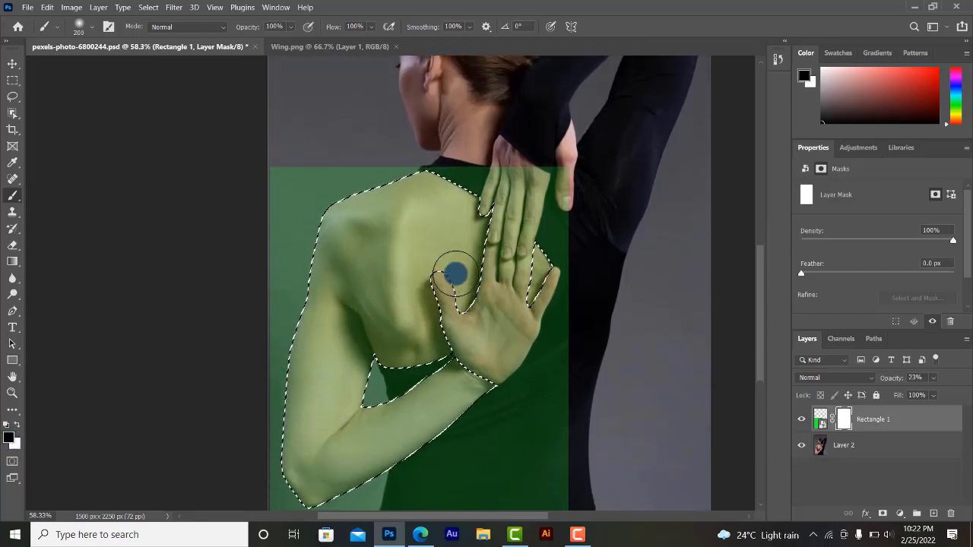
alt+scroll(453, 274, down, 1)
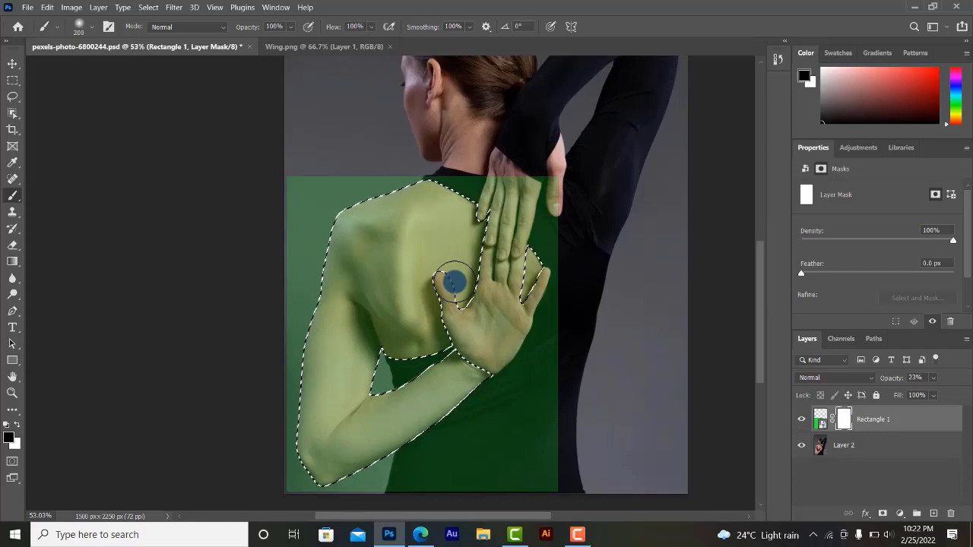
Invert the selection and paint black on the mask over the hand and above the shoulder
key(ctrl+shift+i)
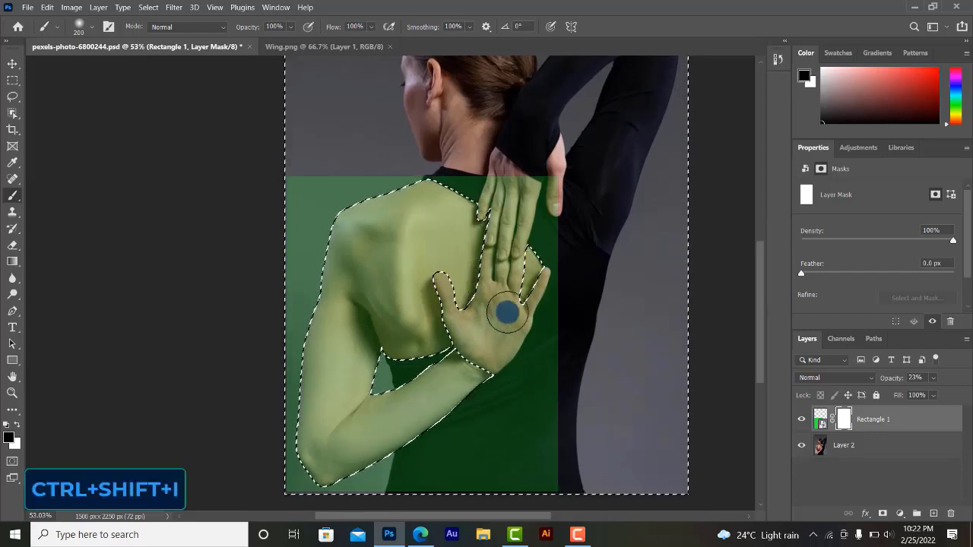
drag(531, 287, 541, 137)
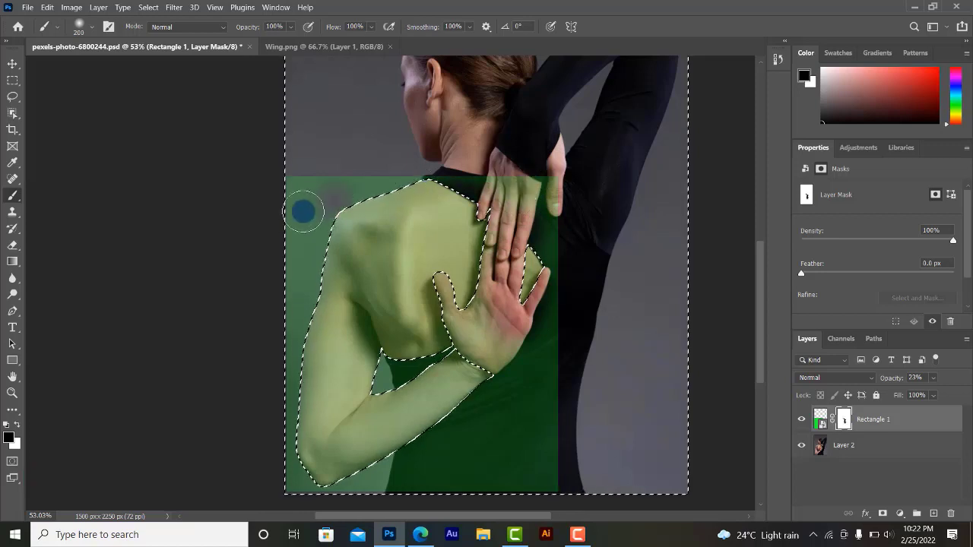
mouse_move(313, 194)
mouse_down()
mouse_move(360, 178)
mouse_move(289, 181)
mouse_move(309, 310)
mouse_up()
With a 500 px brush, mask the remaining green around the edge, elbow and dark top, then deselect
key(bracketright)
key(bracketright)
key(bracketright)
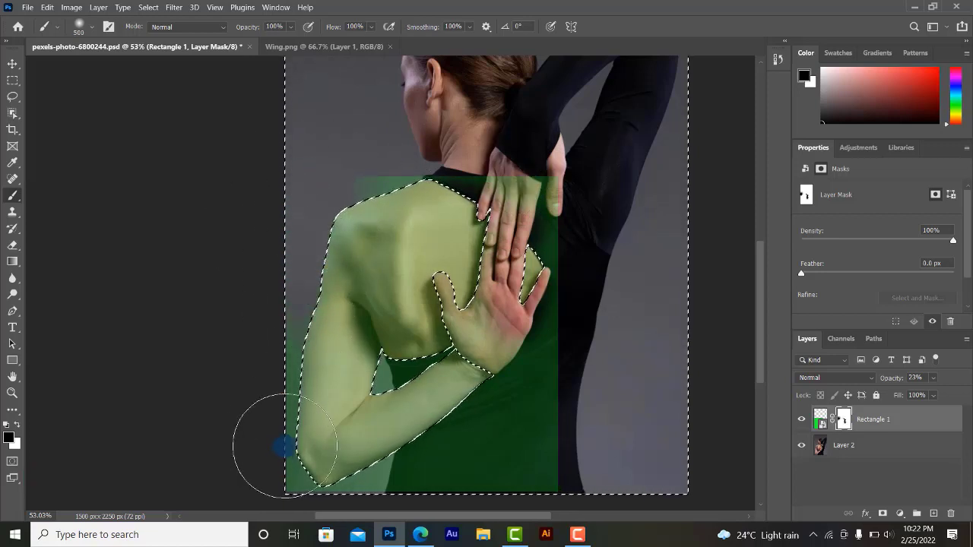
drag(284, 449, 328, 293)
mouse_move(300, 447)
mouse_down()
mouse_move(370, 463)
mouse_move(325, 456)
mouse_move(460, 449)
mouse_move(491, 477)
mouse_move(541, 413)
mouse_move(541, 326)
mouse_move(556, 431)
mouse_move(554, 210)
mouse_move(514, 263)
mouse_move(380, 185)
mouse_move(423, 183)
mouse_move(350, 263)
mouse_move(337, 463)
mouse_move(467, 319)
mouse_move(434, 195)
mouse_move(474, 243)
mouse_move(341, 450)
mouse_move(323, 244)
mouse_move(495, 206)
mouse_move(317, 387)
mouse_move(402, 370)
mouse_up()
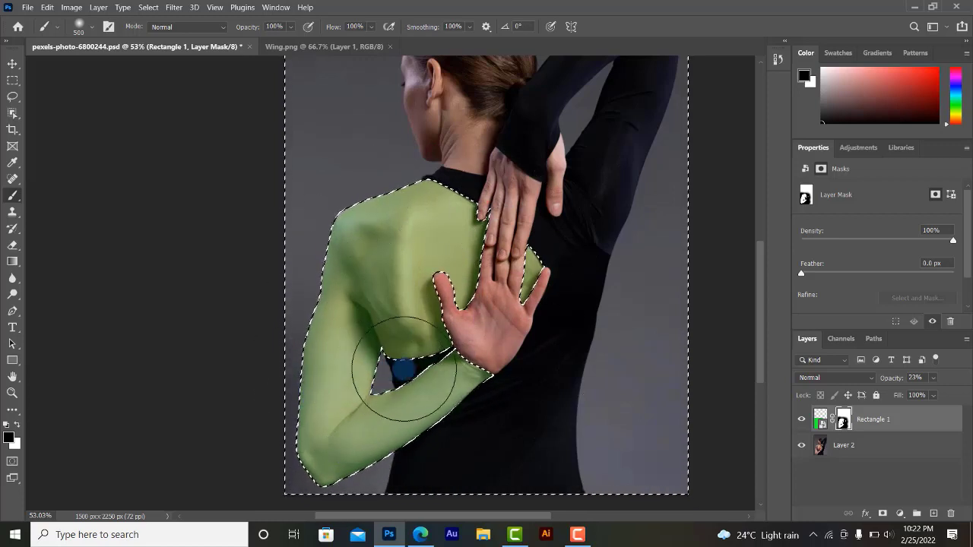
mouse_move(463, 381)
mouse_down()
mouse_move(380, 371)
mouse_move(555, 315)
mouse_move(467, 217)
mouse_move(384, 203)
mouse_move(332, 145)
mouse_move(315, 397)
mouse_move(327, 469)
mouse_move(639, 449)
mouse_move(466, 358)
mouse_move(464, 273)
mouse_move(397, 392)
mouse_move(428, 304)
mouse_move(557, 165)
mouse_move(614, 256)
mouse_move(558, 154)
mouse_move(582, 200)
mouse_move(570, 482)
mouse_move(573, 417)
mouse_move(441, 195)
mouse_move(337, 198)
mouse_move(321, 413)
mouse_move(522, 373)
mouse_move(595, 329)
mouse_up()
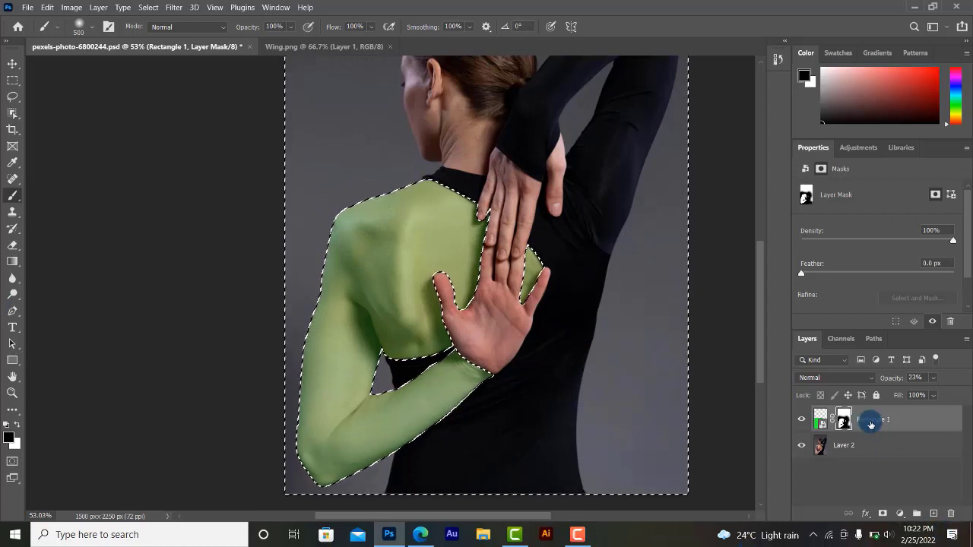
click(822, 421)
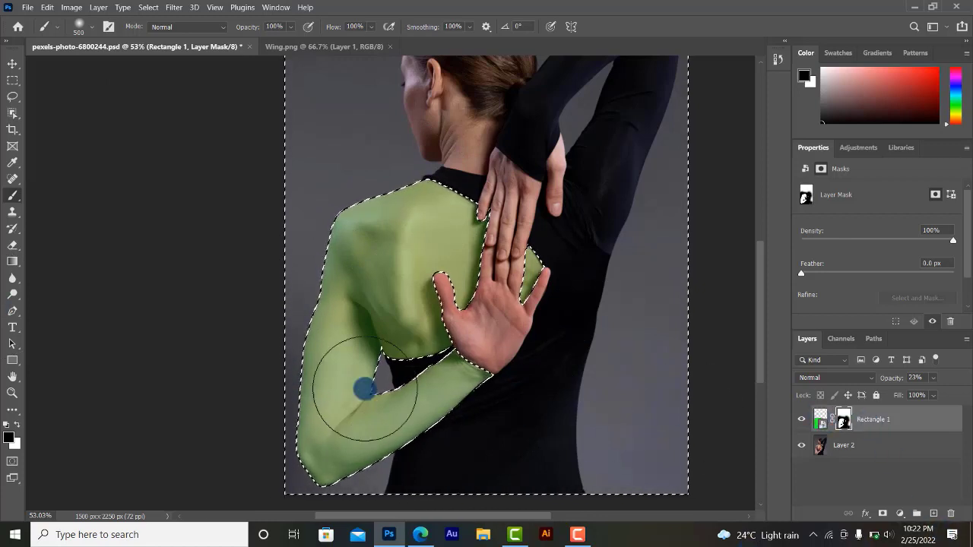
drag(376, 396, 439, 348)
key(ctrl+d)
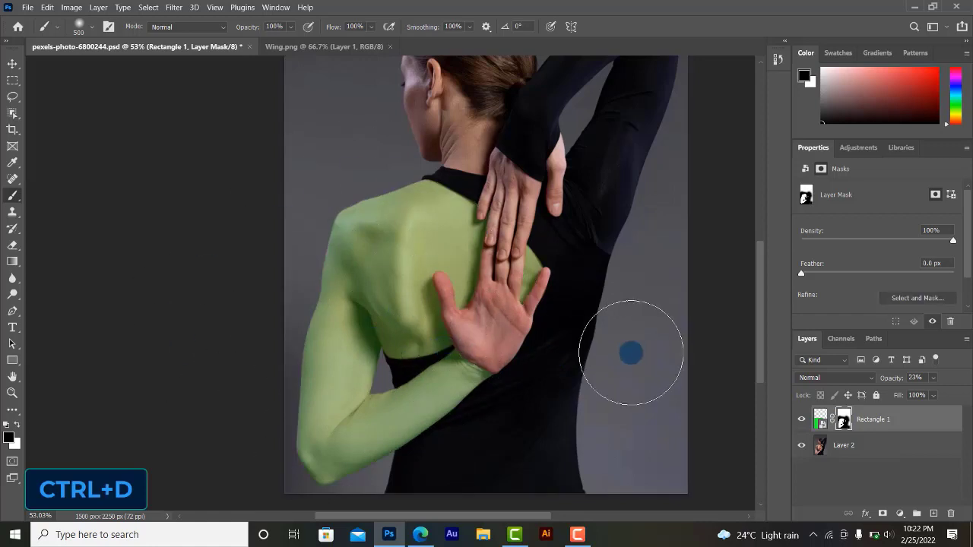
scroll(630, 352, down, 1)
Restore the green layer to 100% opacity, open Rectangle 1's contents, and switch to Wing.png
click(934, 379)
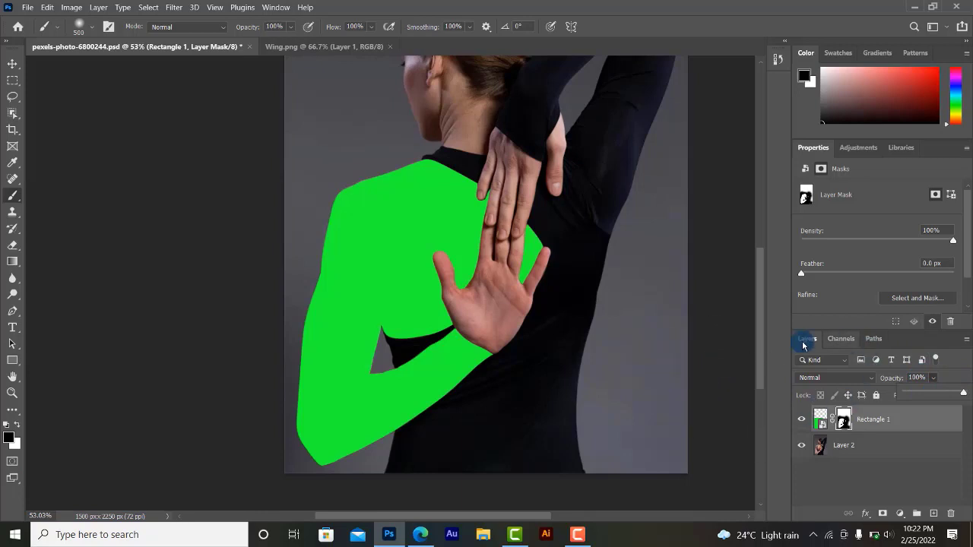
double_click(822, 419)
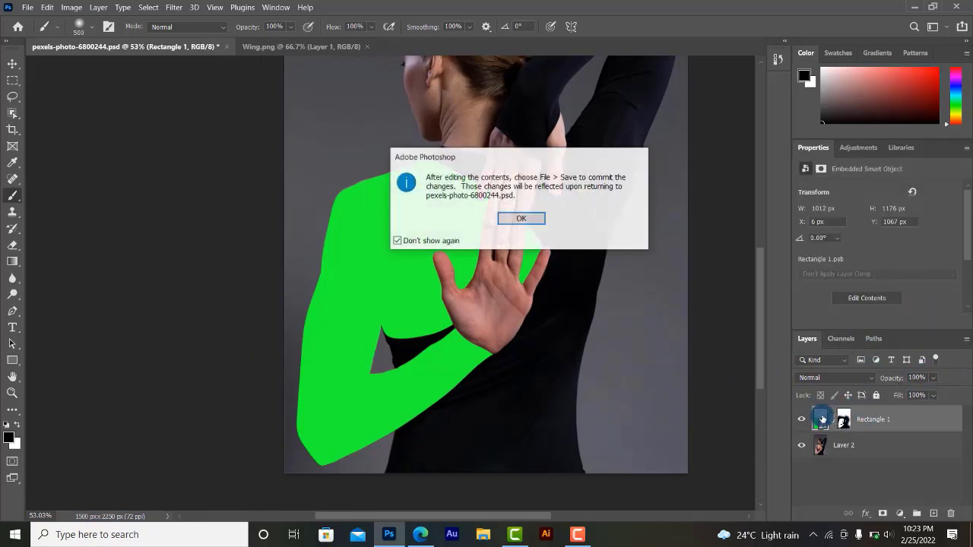
click(530, 221)
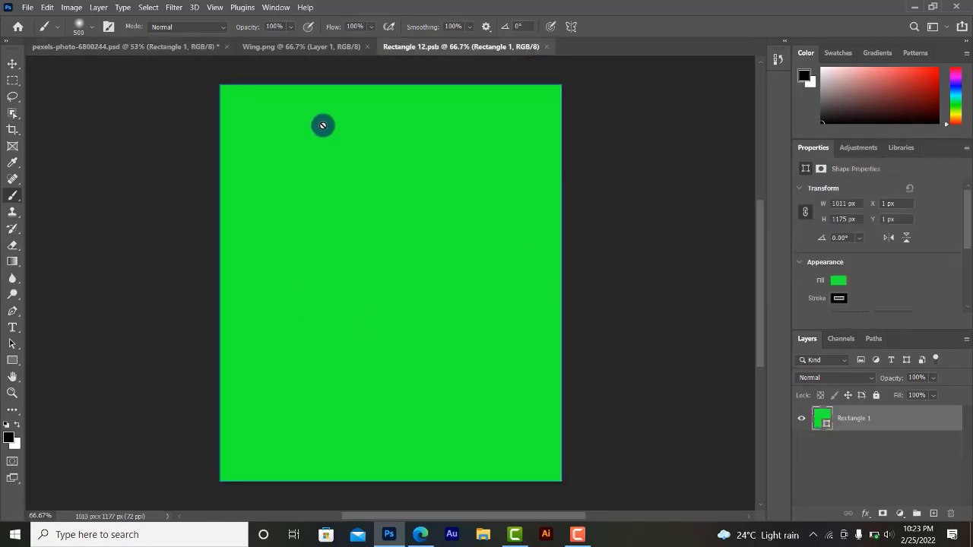
click(320, 50)
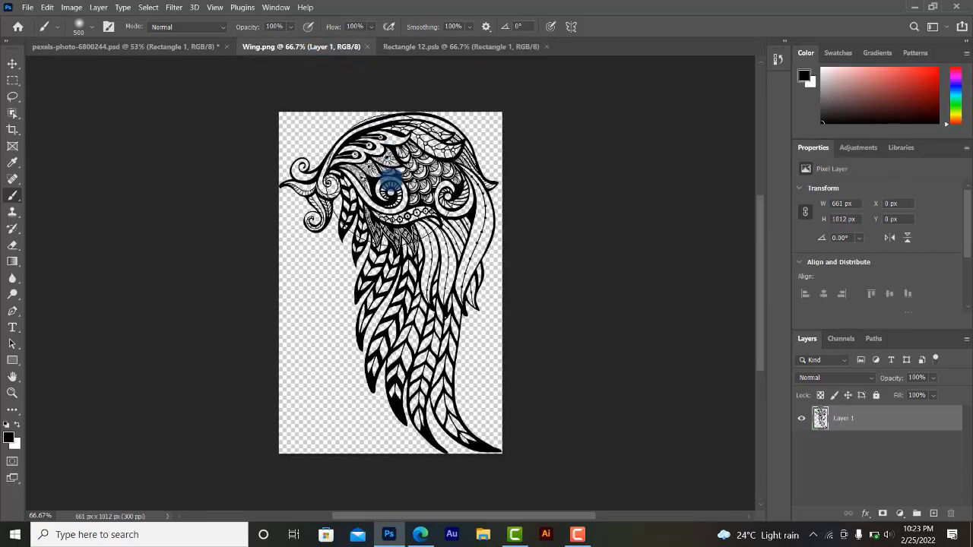
Drag the wing artwork into Rectangle 12.psb as Layer 1 and hide the green Rectangle 1 layer
click(12, 64)
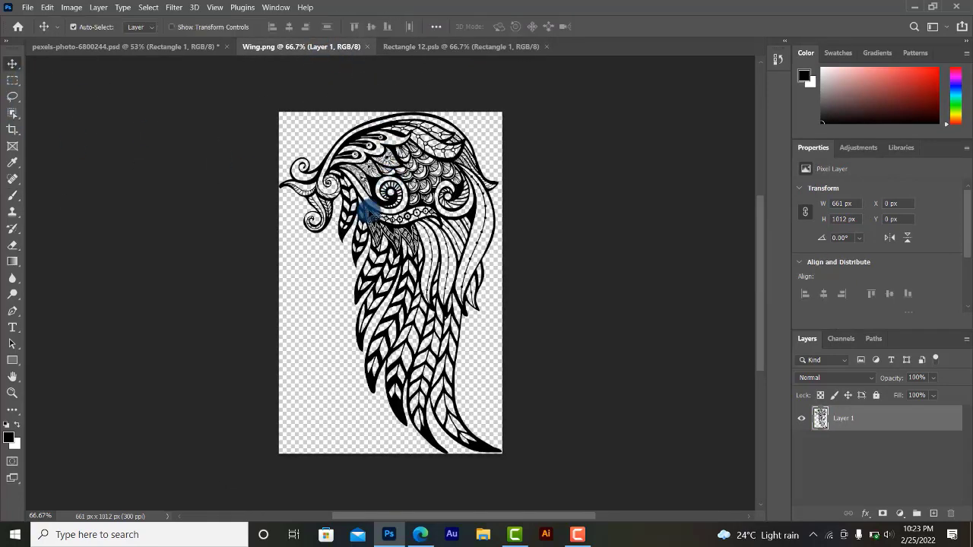
mouse_move(365, 209)
mouse_down()
mouse_move(430, 53)
mouse_move(405, 301)
mouse_up()
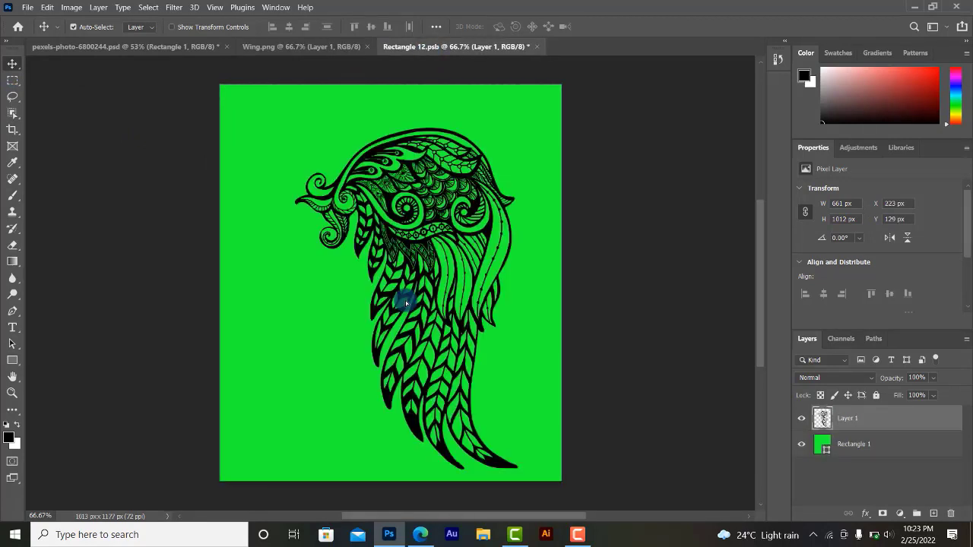
click(860, 447)
click(805, 446)
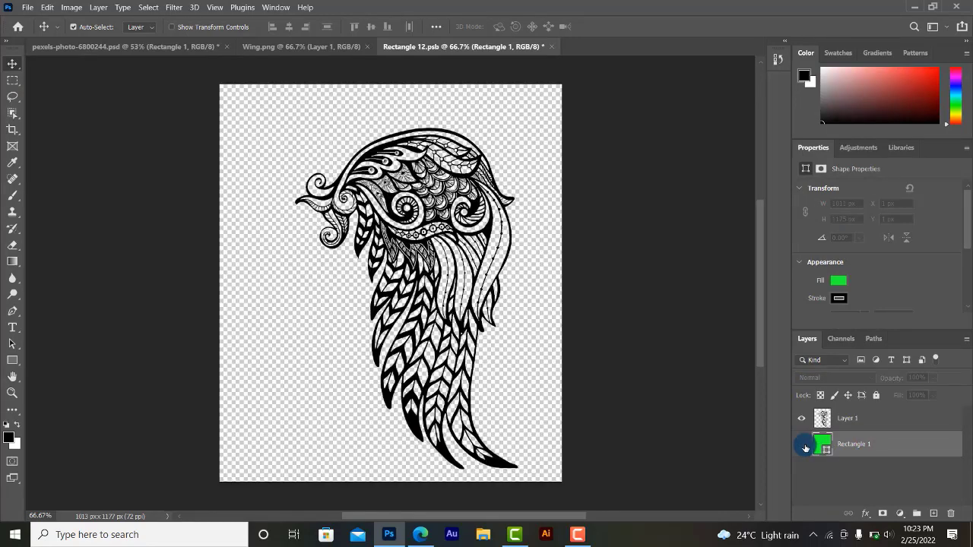
click(381, 236)
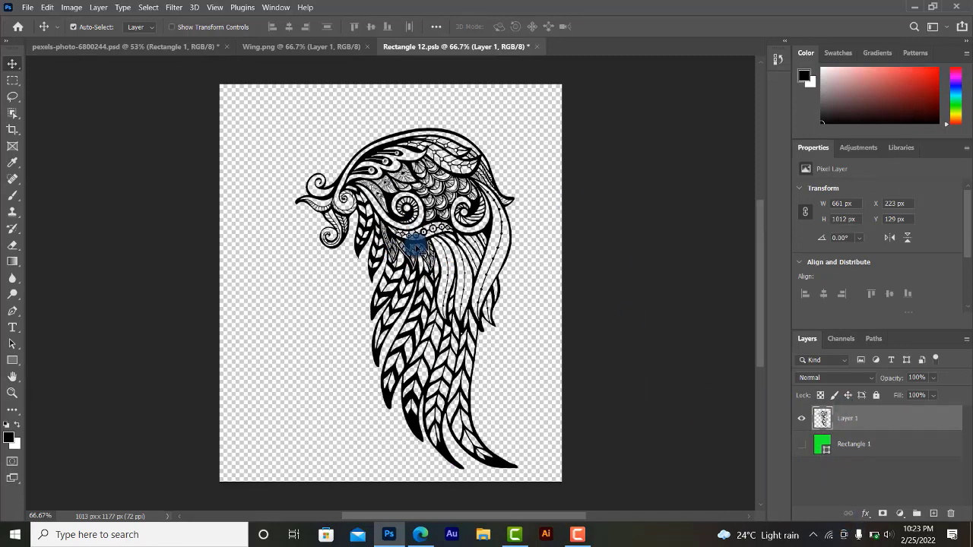
Rotate the wing 25.15°, scale it to 115.06% at the top-left, commit, and close the contents
key(ctrl+t)
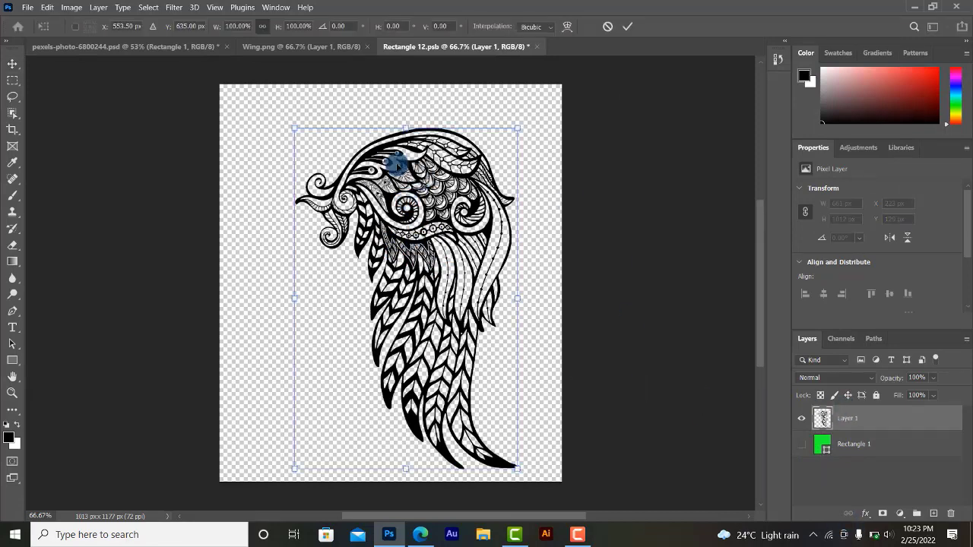
drag(377, 152, 354, 116)
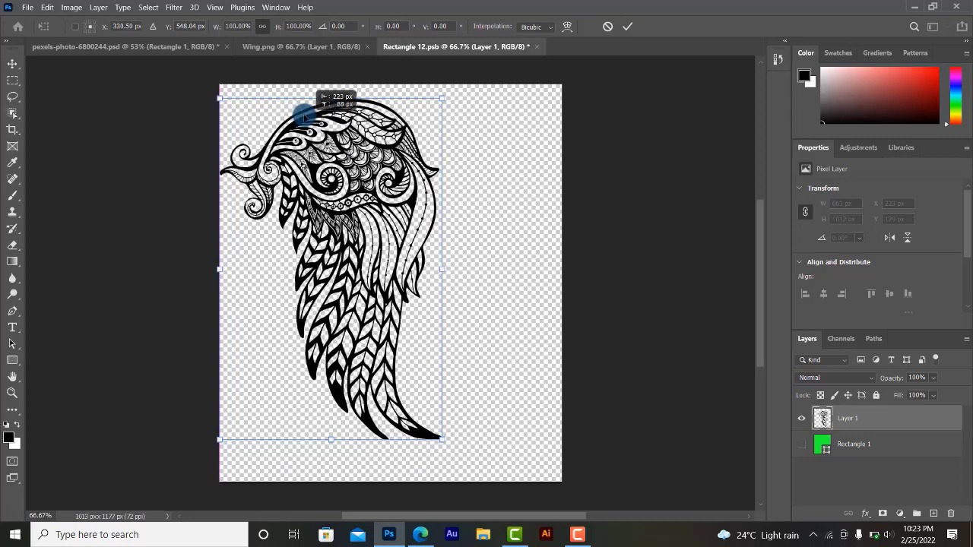
drag(454, 89, 527, 147)
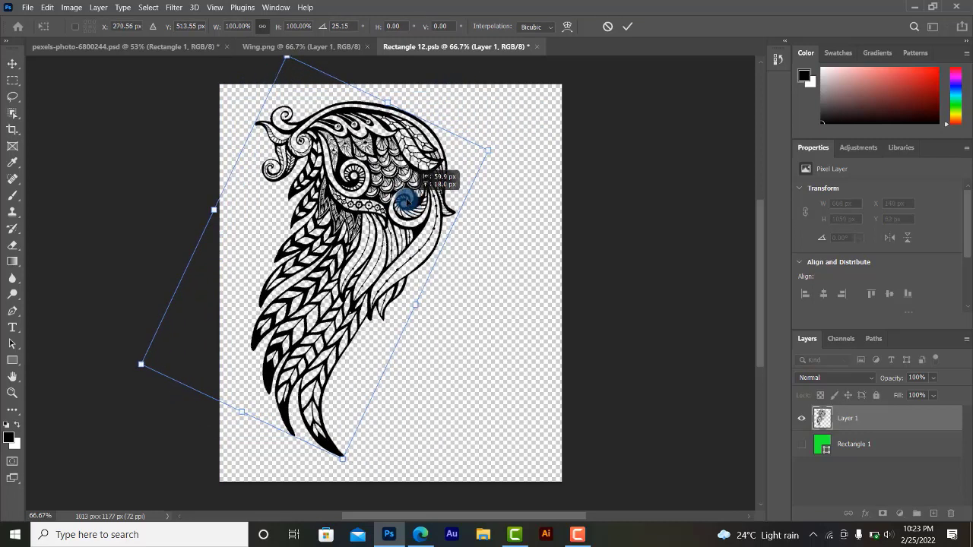
drag(419, 205, 388, 197)
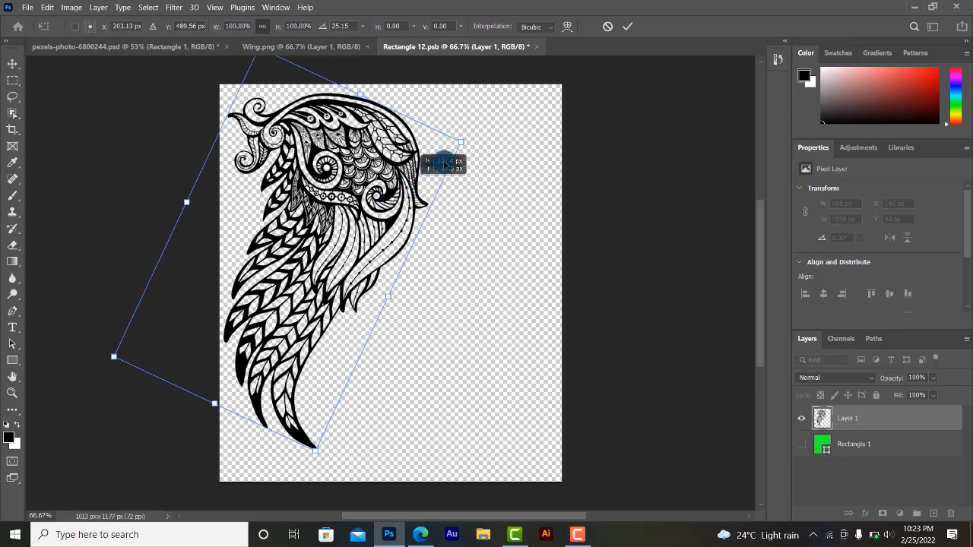
drag(461, 141, 478, 133)
drag(390, 165, 389, 191)
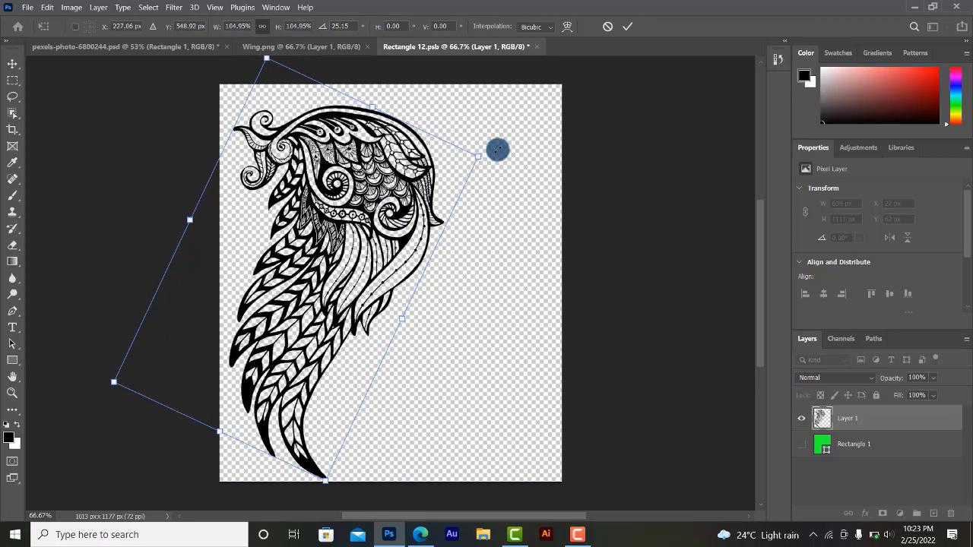
drag(480, 153, 508, 148)
mouse_move(441, 156)
mouse_down()
mouse_move(433, 176)
mouse_move(427, 172)
mouse_up()
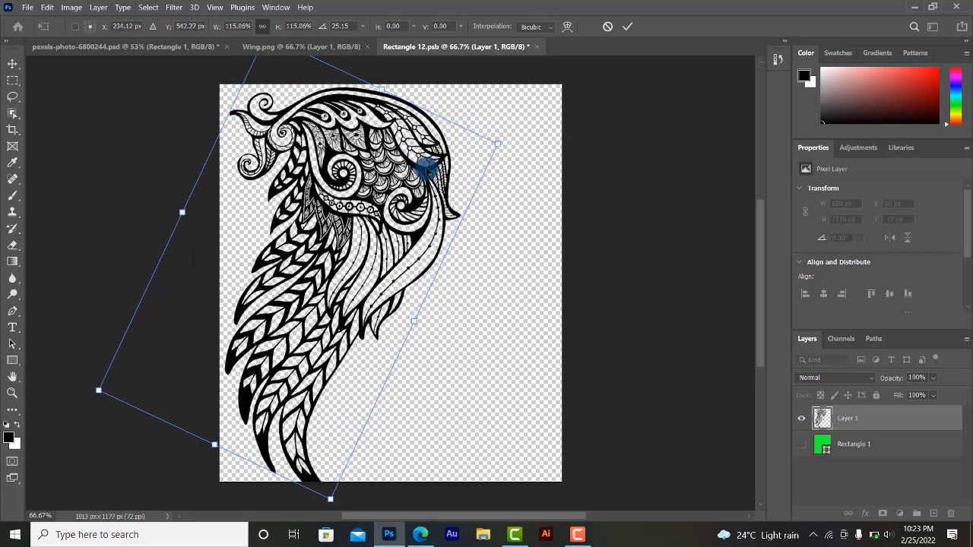
click(623, 28)
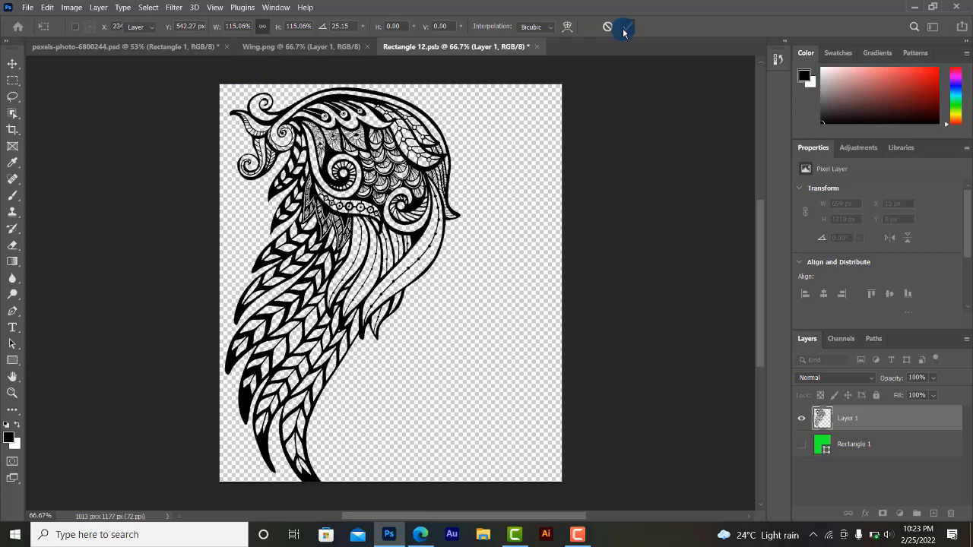
click(539, 49)
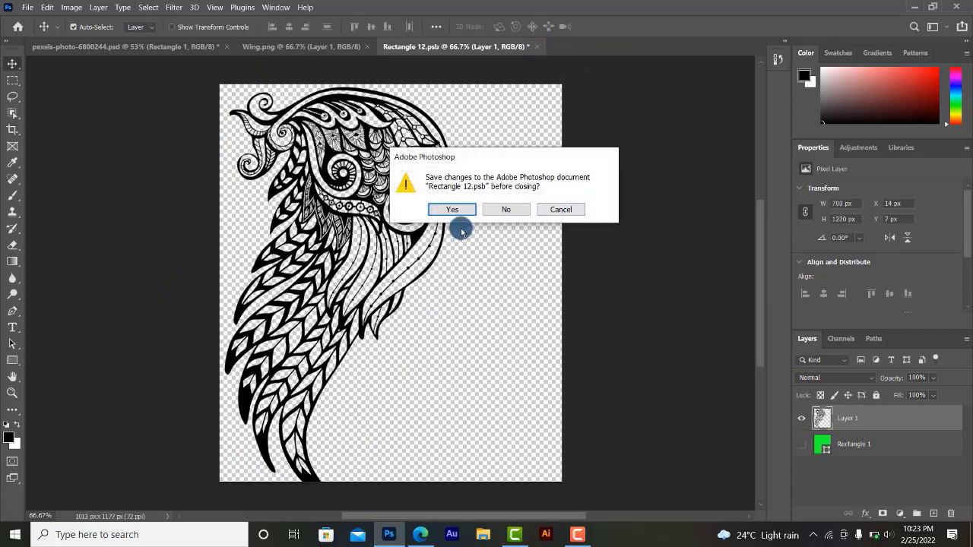
Save the smart object changes and zoom in and out on the wing tattoo in the photo
click(461, 210)
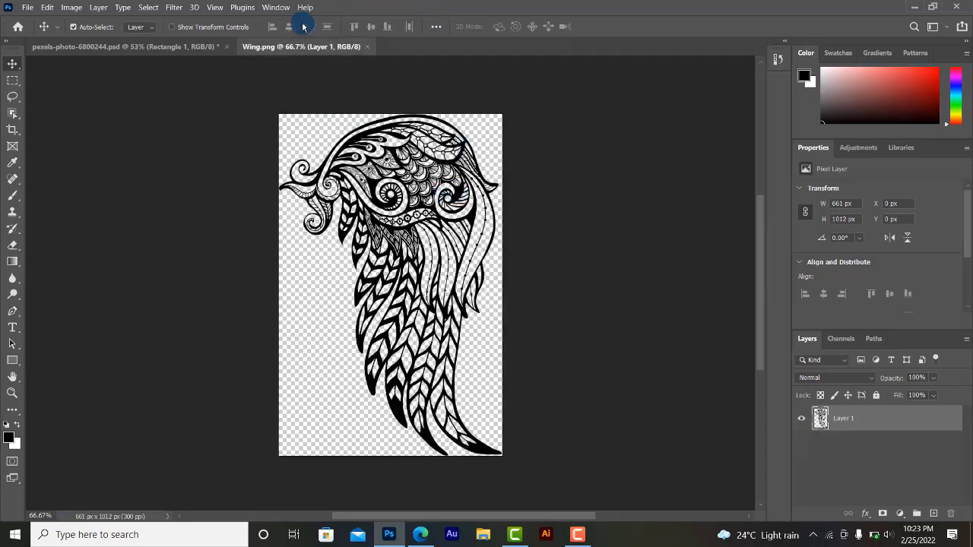
click(196, 49)
click(497, 200)
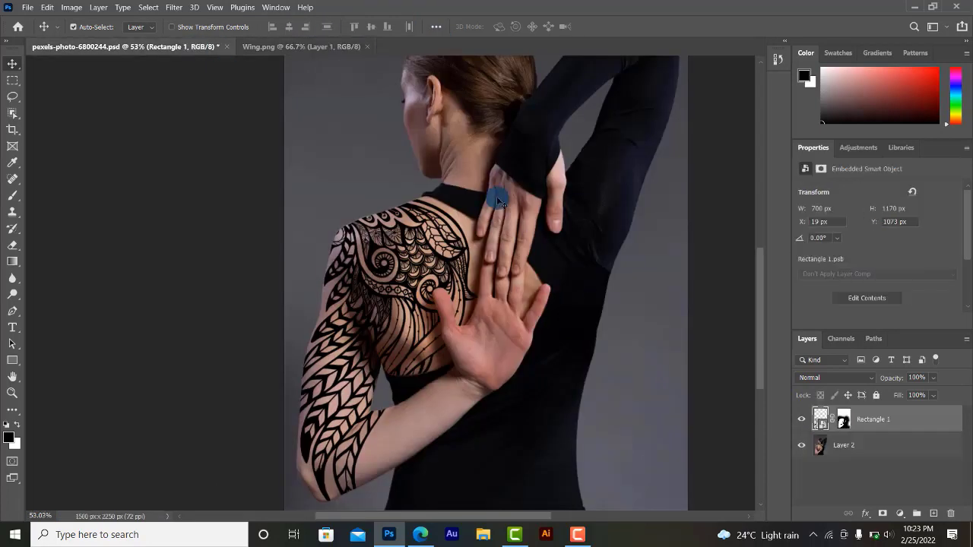
scroll(422, 235, down, 2)
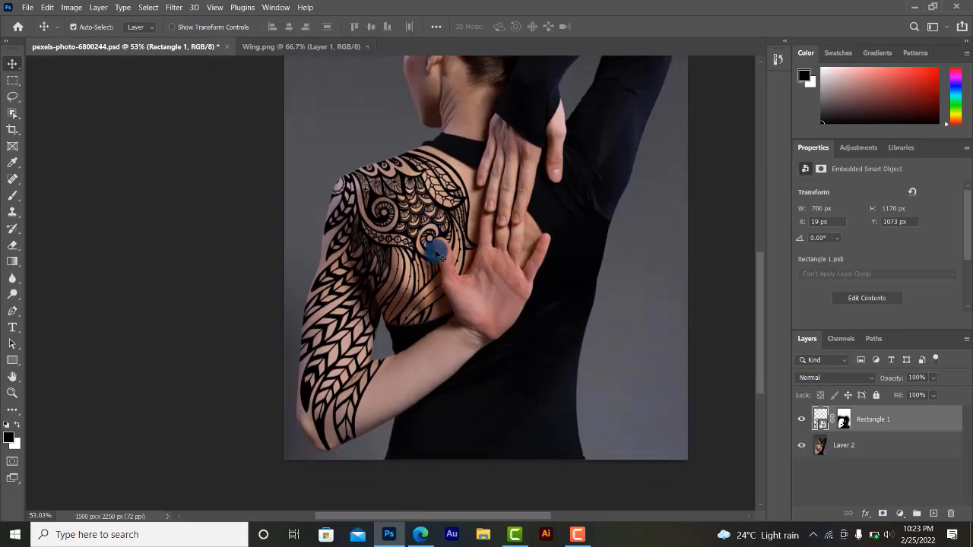
mouse_move(437, 255)
mouse_down()
mouse_move(463, 235)
mouse_move(523, 233)
mouse_up()
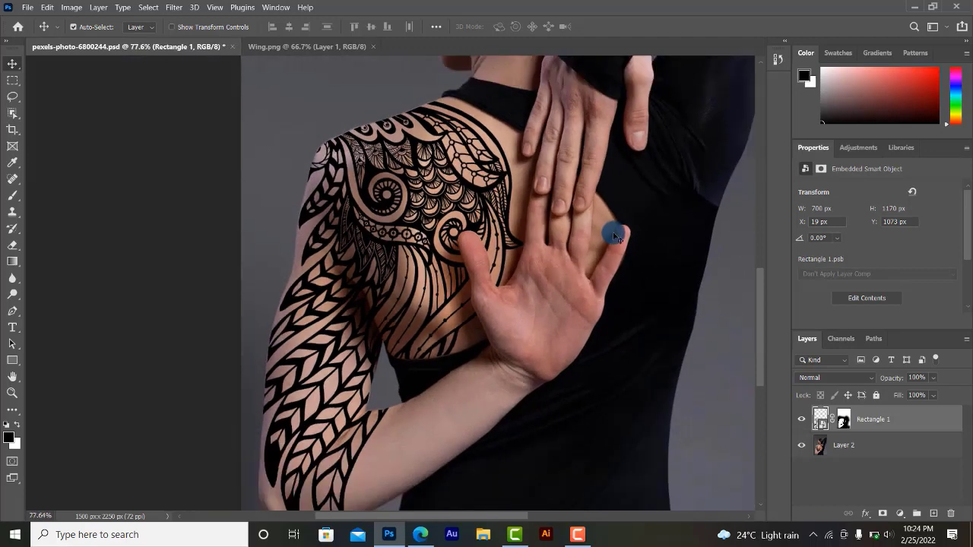
drag(615, 232, 555, 204)
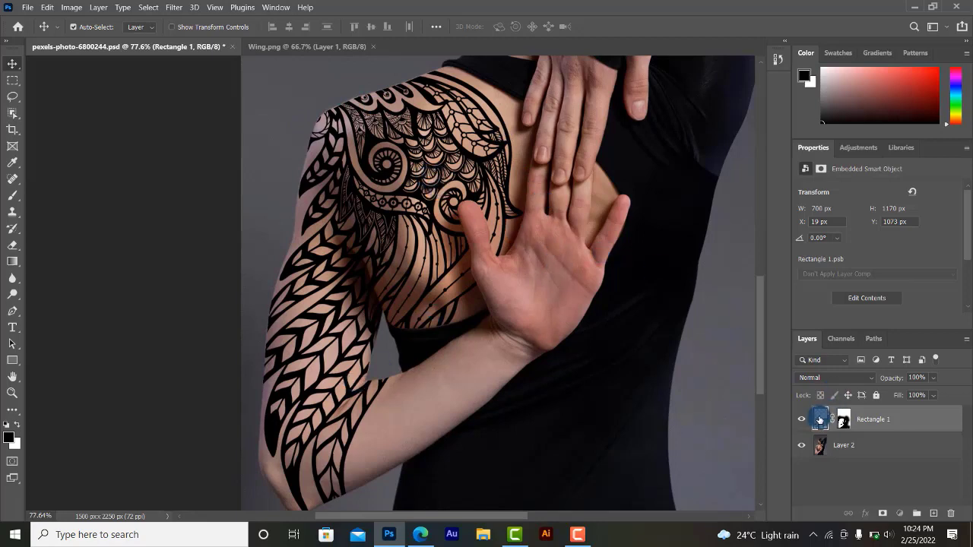
Inside the tattoo smart object, rotate the wing about 15° and scale it to about 93%
double_click(819, 419)
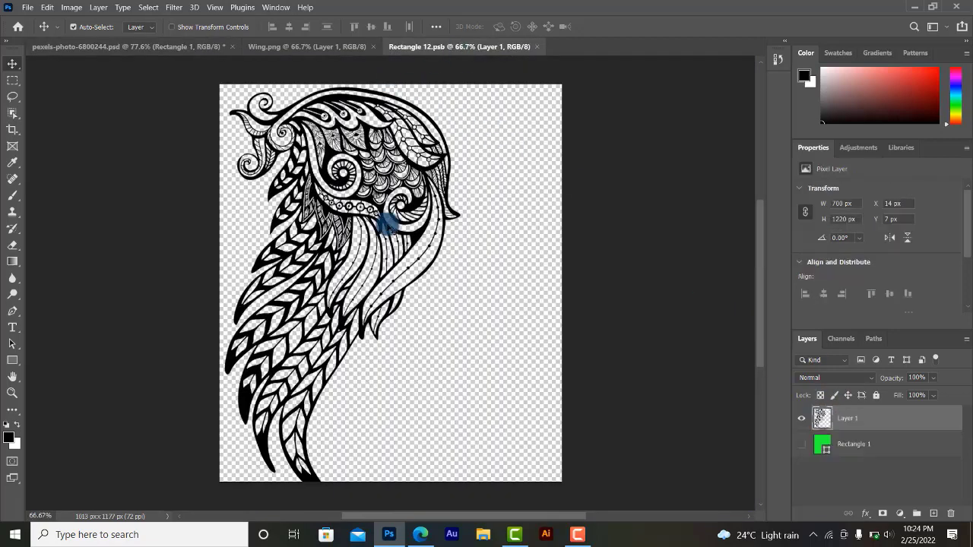
key(ctrl+t)
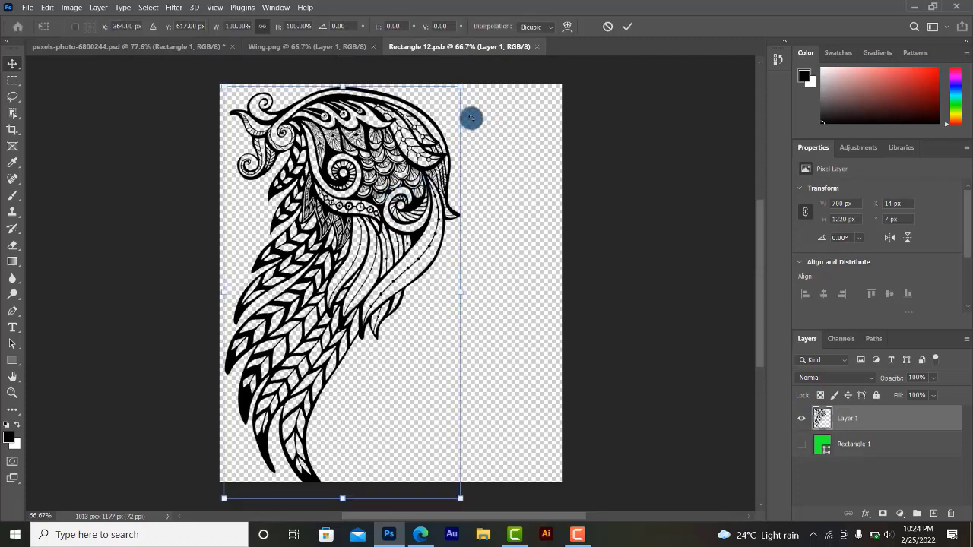
drag(482, 92, 501, 98)
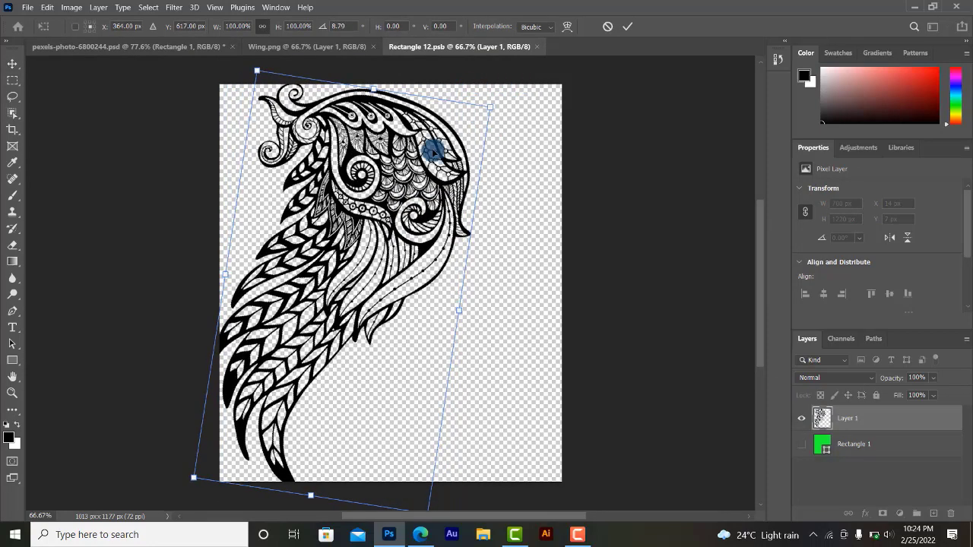
drag(399, 158, 412, 176)
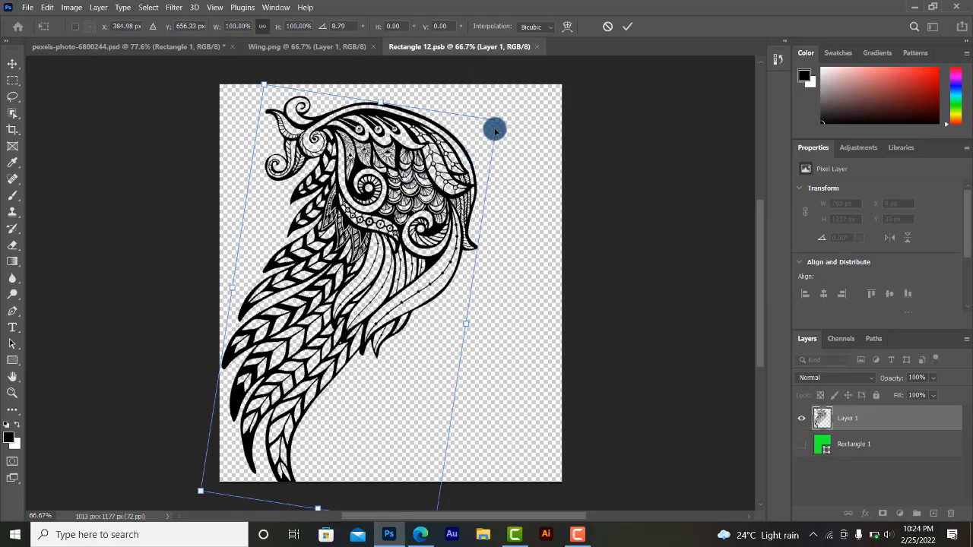
drag(496, 119, 461, 153)
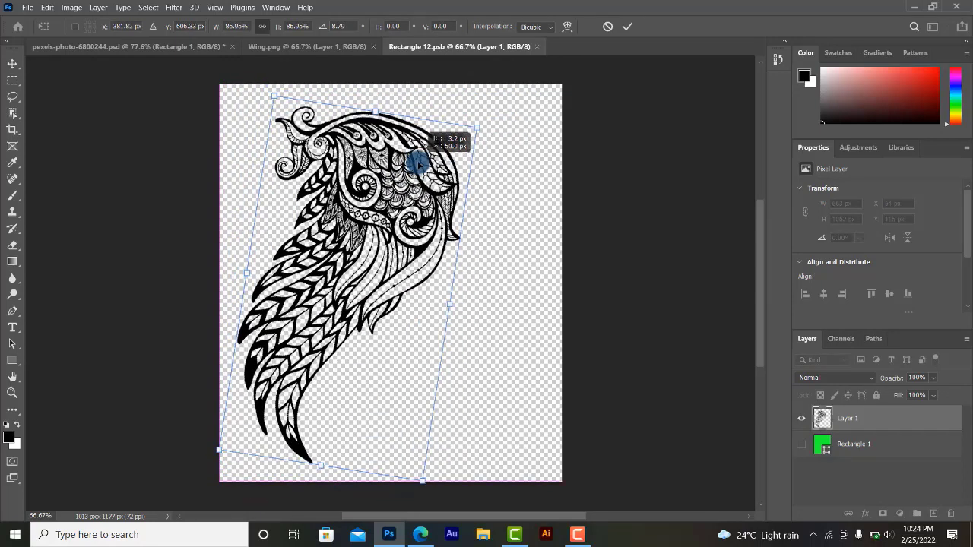
drag(477, 127, 495, 107)
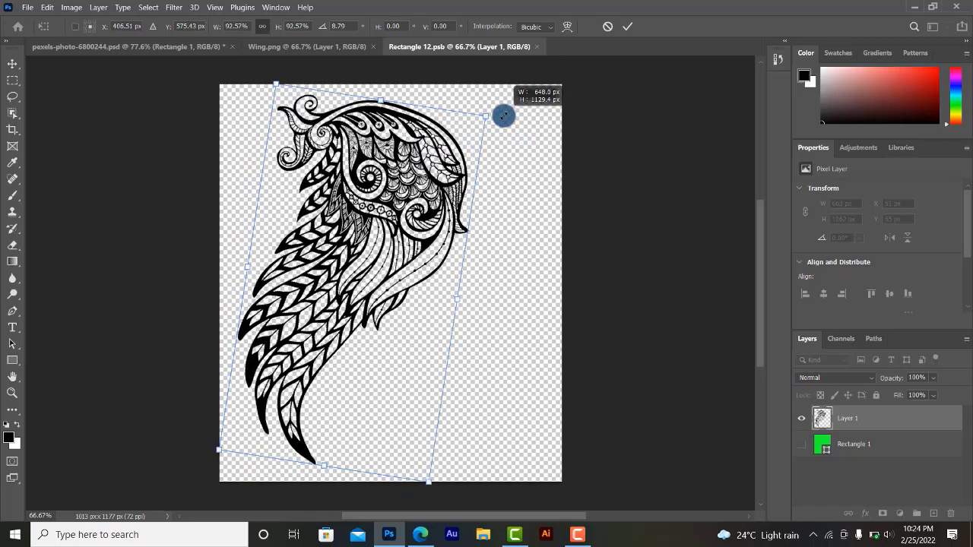
drag(456, 162, 457, 167)
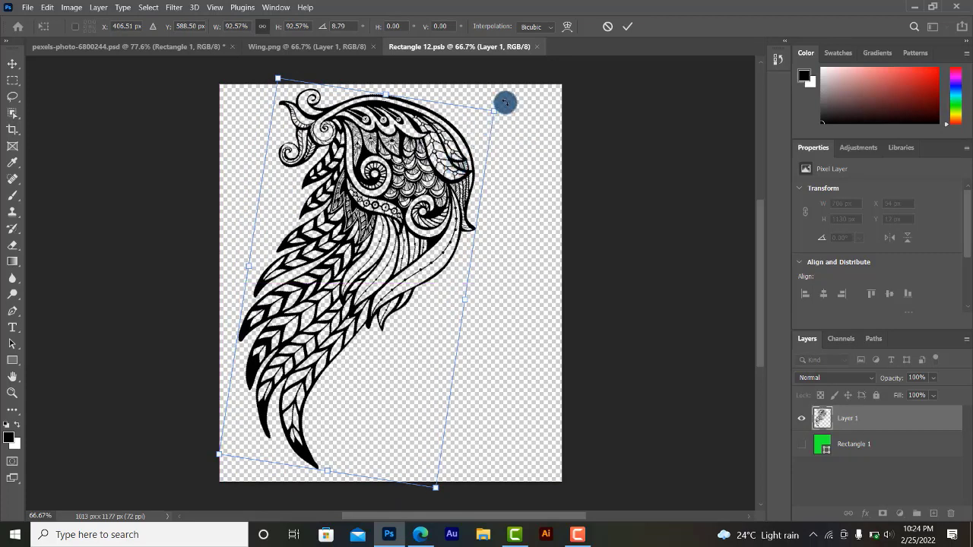
drag(510, 114, 530, 133)
drag(420, 161, 407, 164)
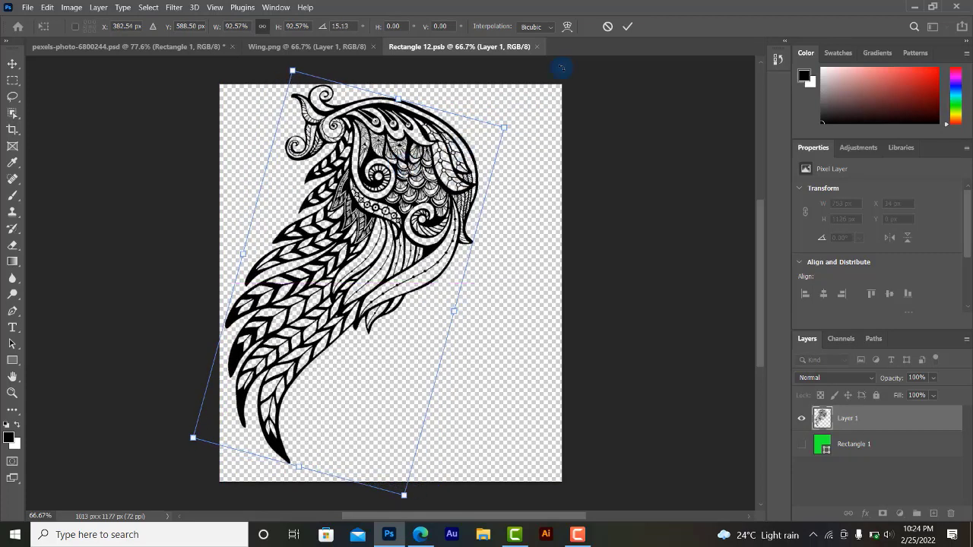
click(625, 29)
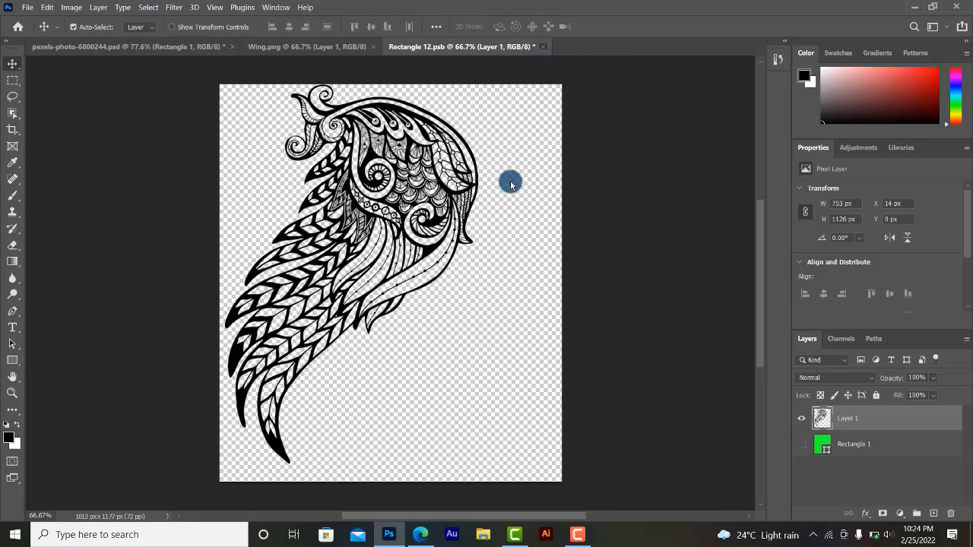
Save the smart object back and nudge the tattoo slightly down her back
key(ctrl+w)
click(463, 209)
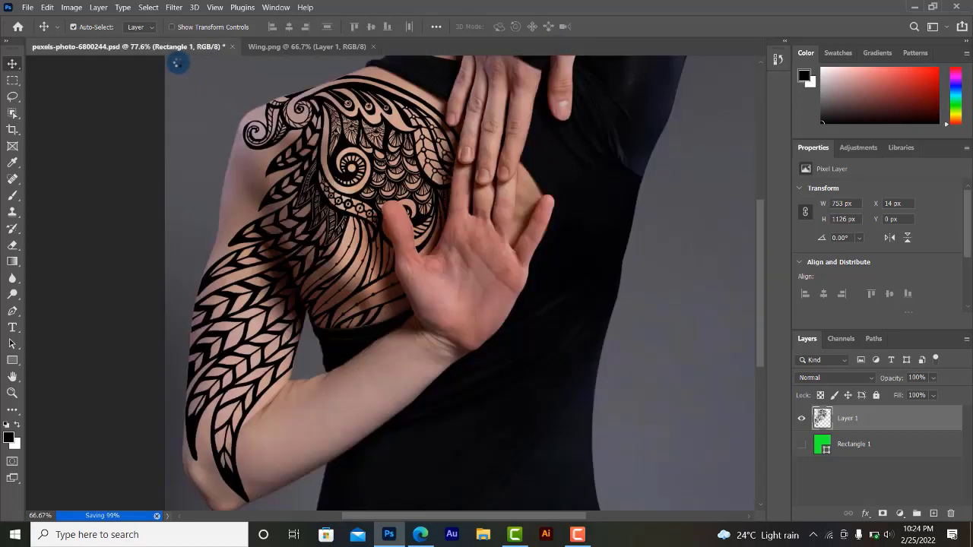
drag(460, 249, 397, 211)
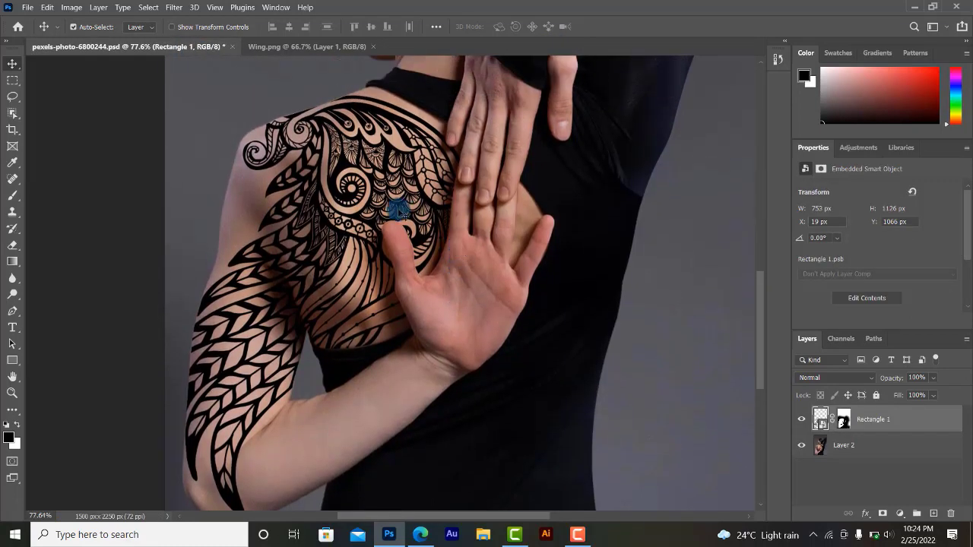
scroll(331, 162, down, 2)
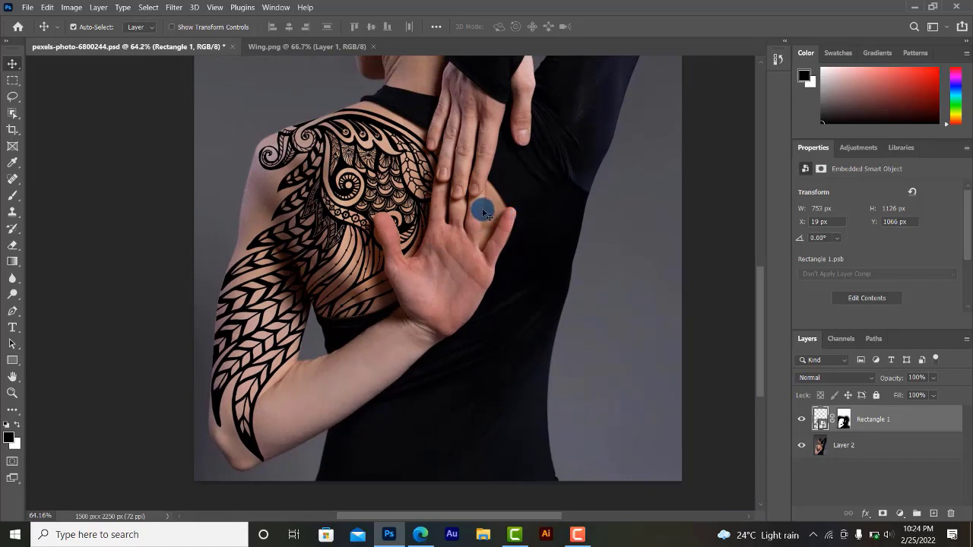
scroll(484, 212, up, 2)
scroll(483, 212, down, 2)
click(861, 395)
click(822, 419)
In the smart object, shift the wing right, enlarge it to about 108%, and save
double_click(822, 419)
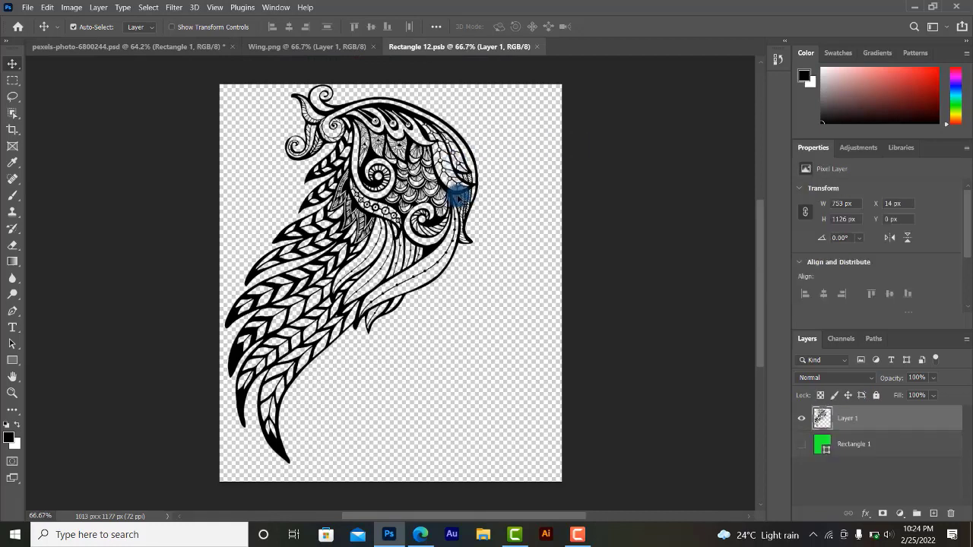
drag(450, 199, 470, 203)
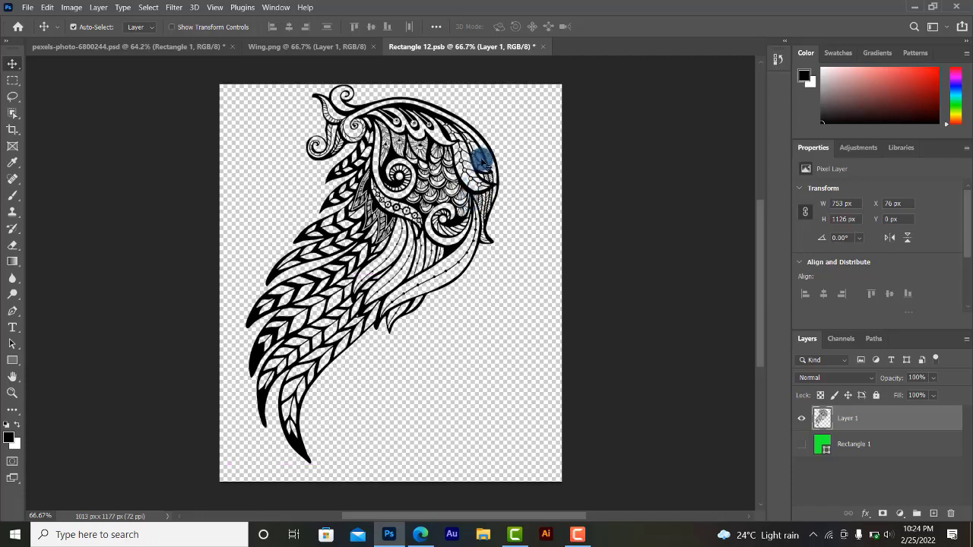
key(ctrl+t)
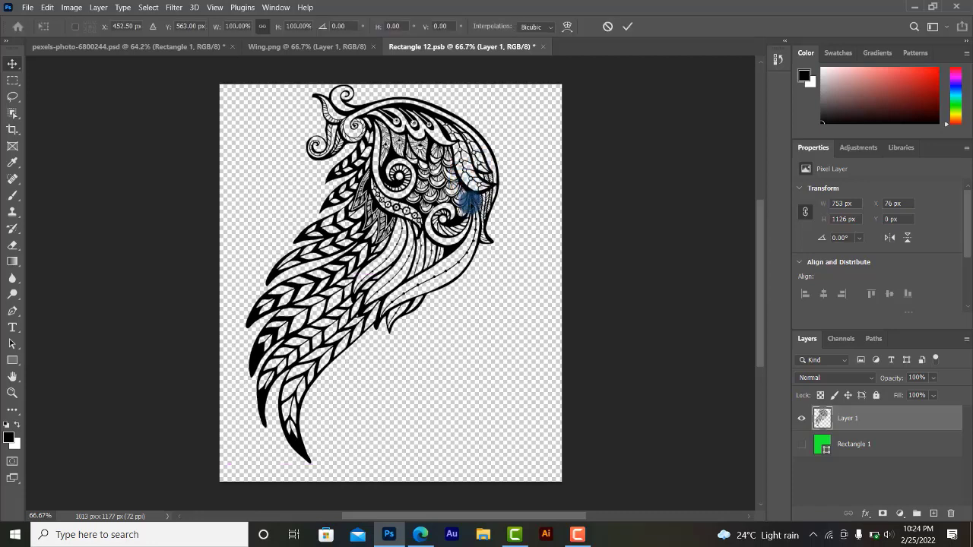
drag(503, 465, 521, 499)
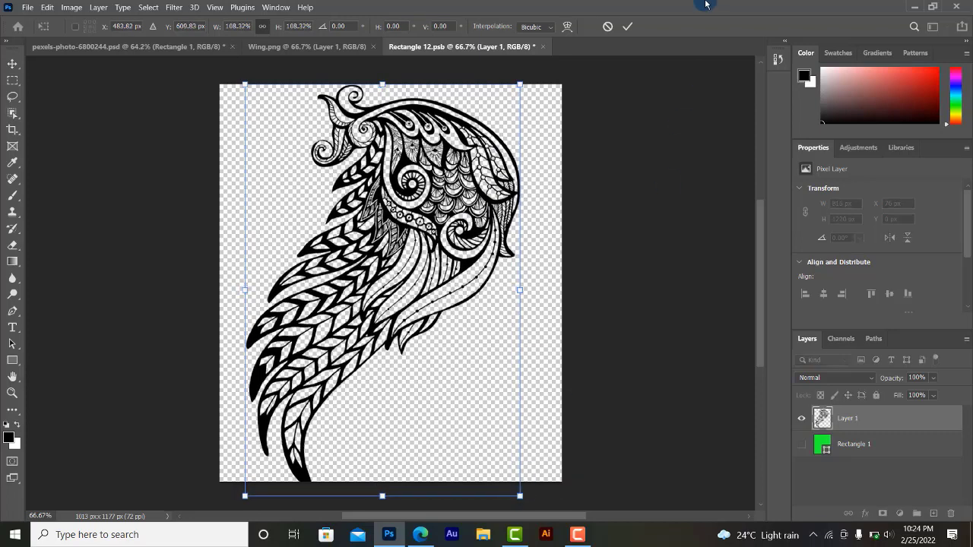
click(631, 27)
click(543, 47)
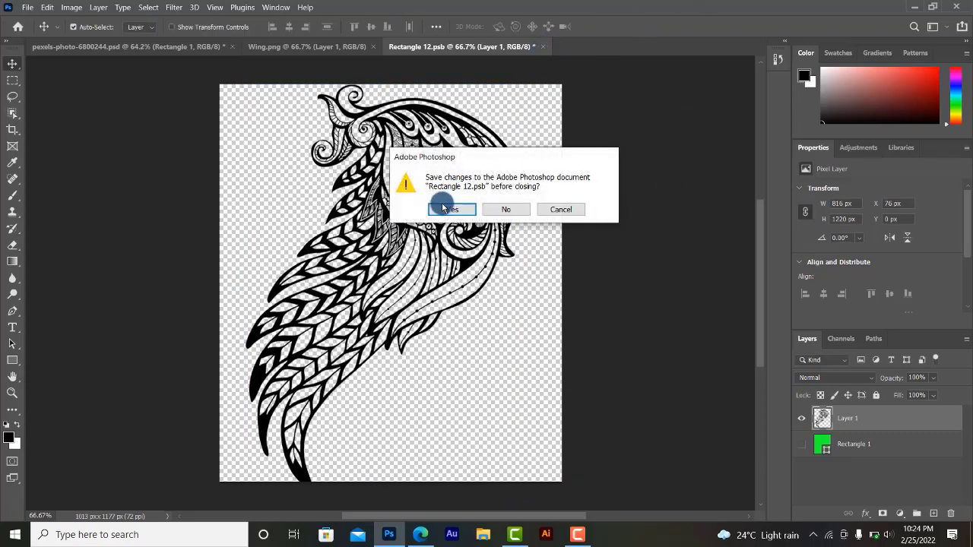
click(446, 208)
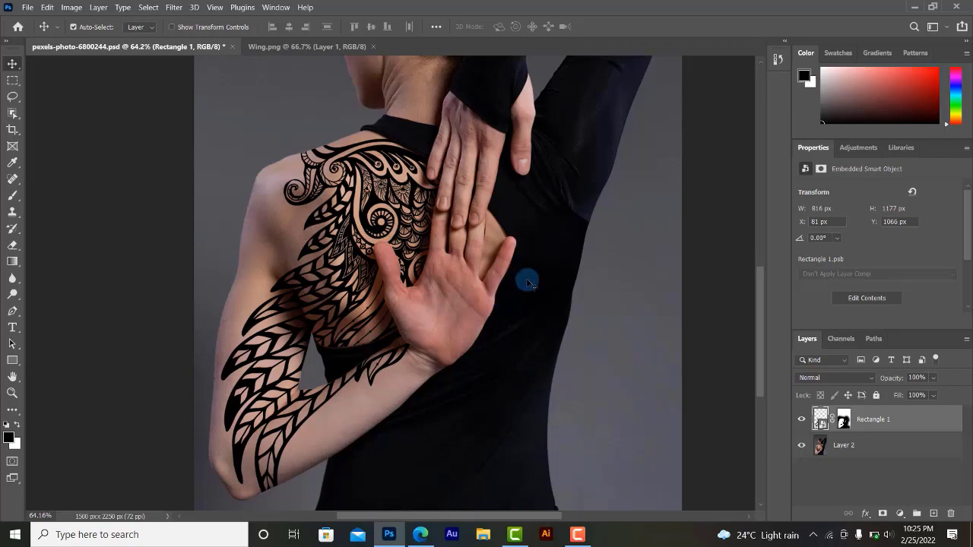
Enlarge the wing to about 111%, shift it left and down, and save the smart object
double_click(819, 418)
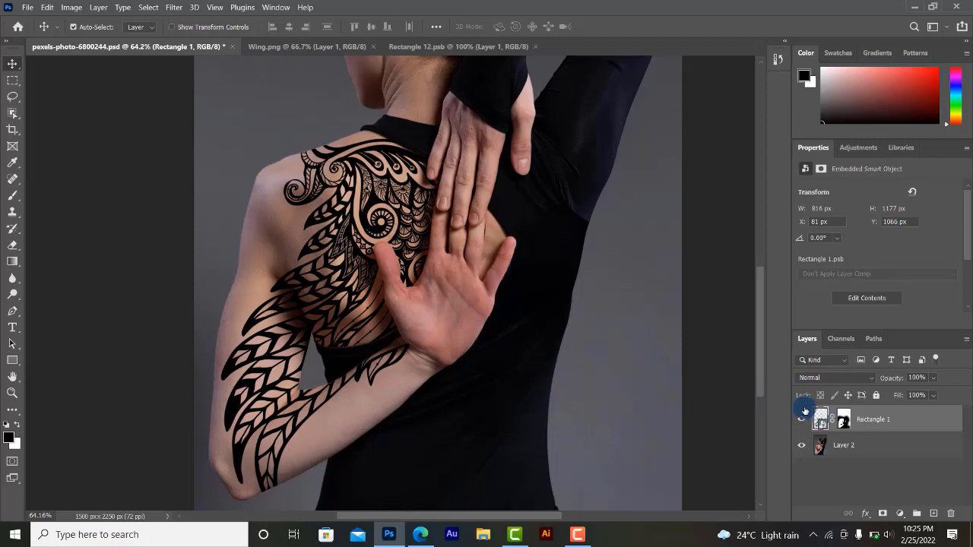
drag(383, 235, 359, 228)
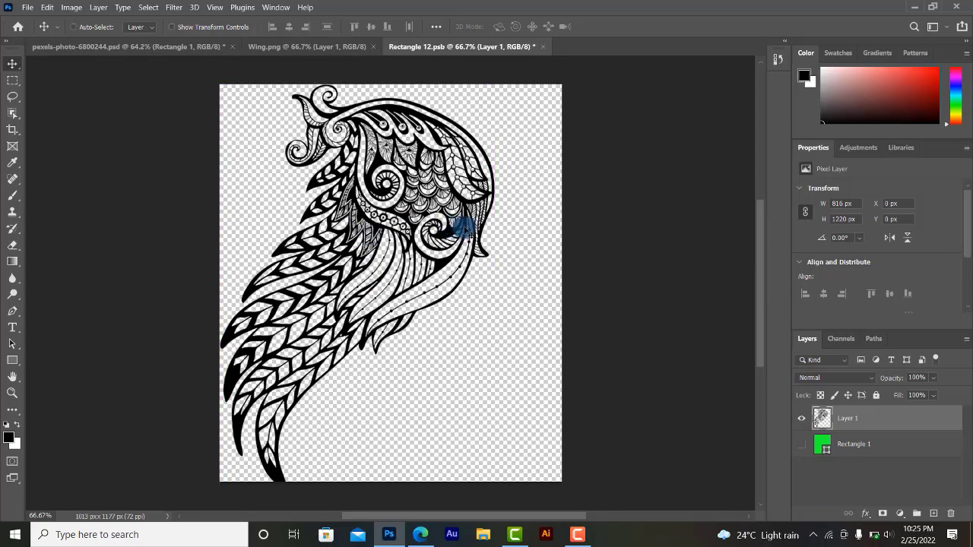
key(ctrl+t)
drag(514, 89, 539, 87)
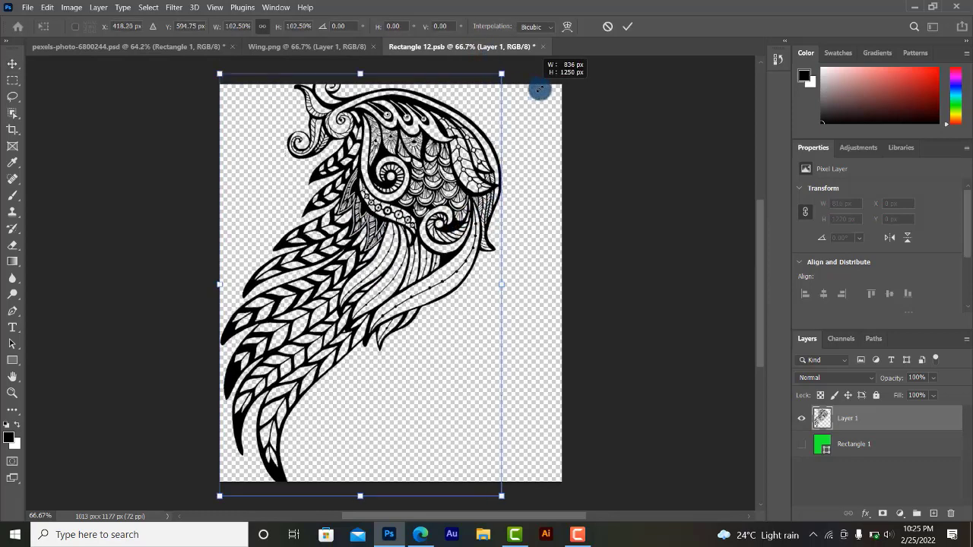
mouse_move(433, 175)
mouse_down()
mouse_move(428, 215)
mouse_move(473, 271)
mouse_up()
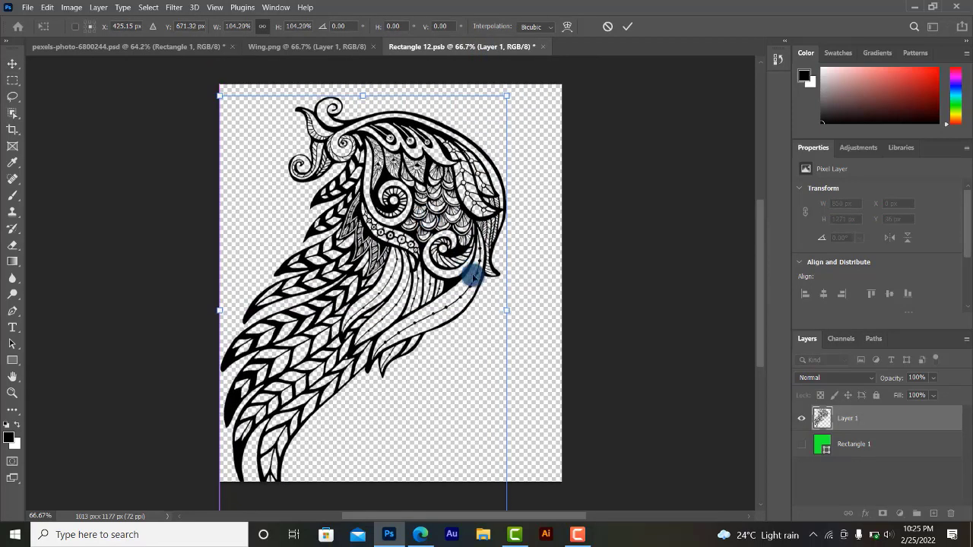
drag(504, 311, 524, 319)
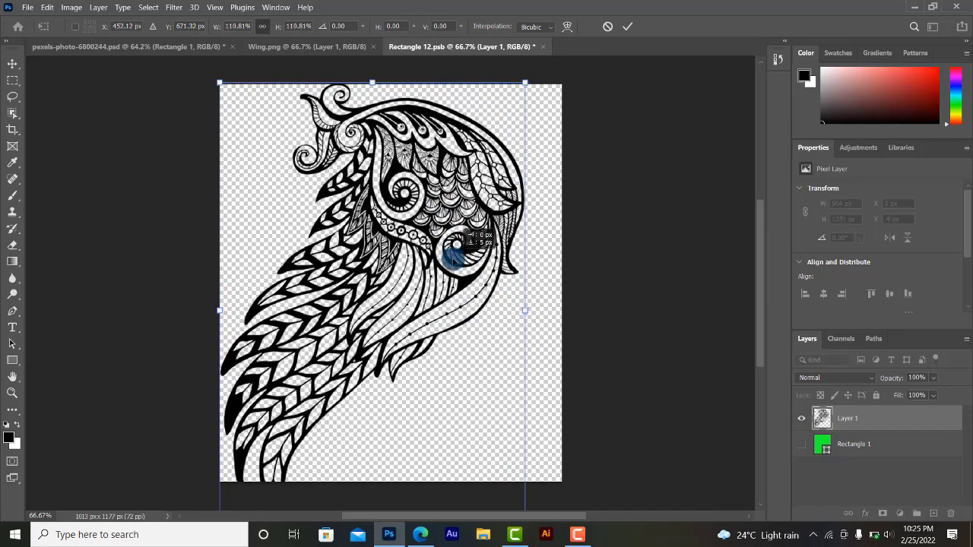
drag(449, 254, 437, 259)
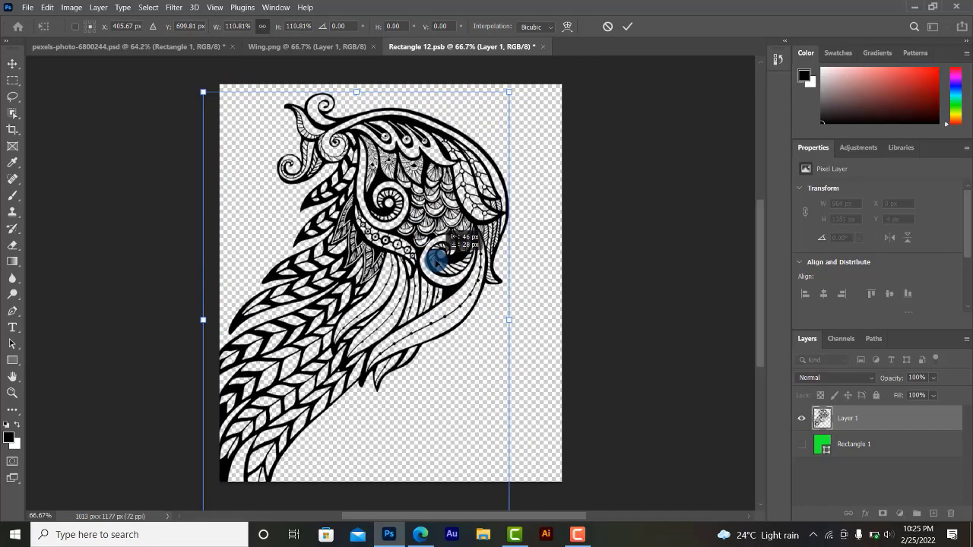
drag(437, 259, 424, 264)
click(623, 27)
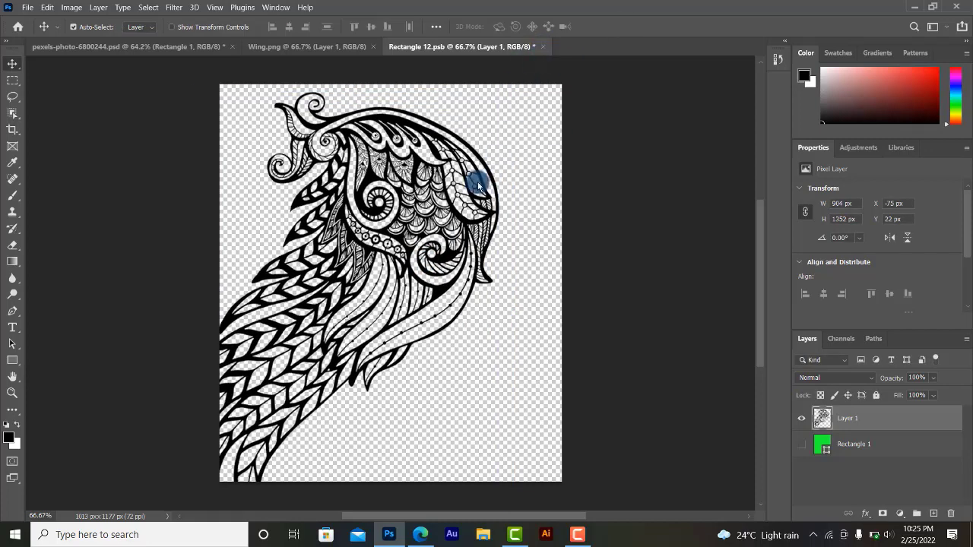
key(ctrl+w)
click(447, 208)
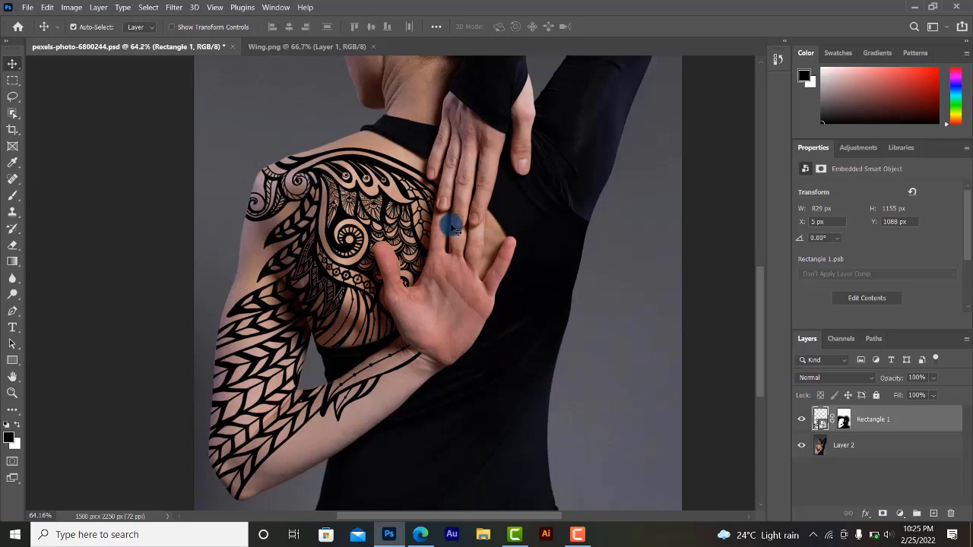
Shrink the wing to 81.65% and push it into the canvas's top-left corner
double_click(822, 418)
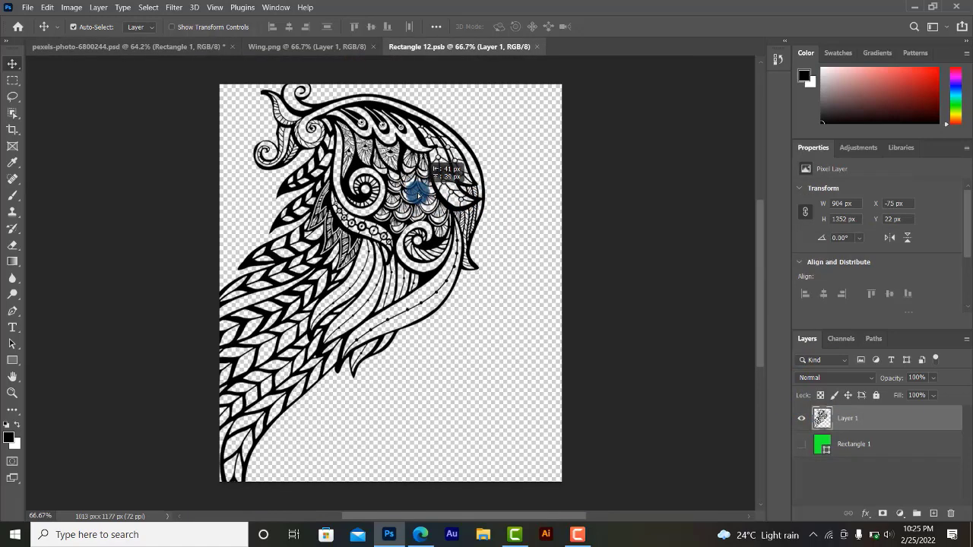
key(ctrl+t)
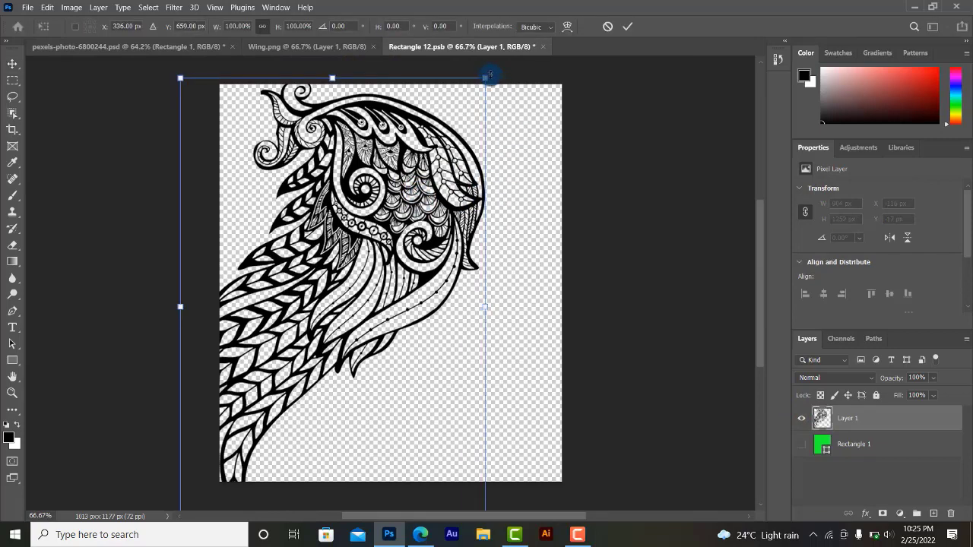
drag(484, 78, 456, 110)
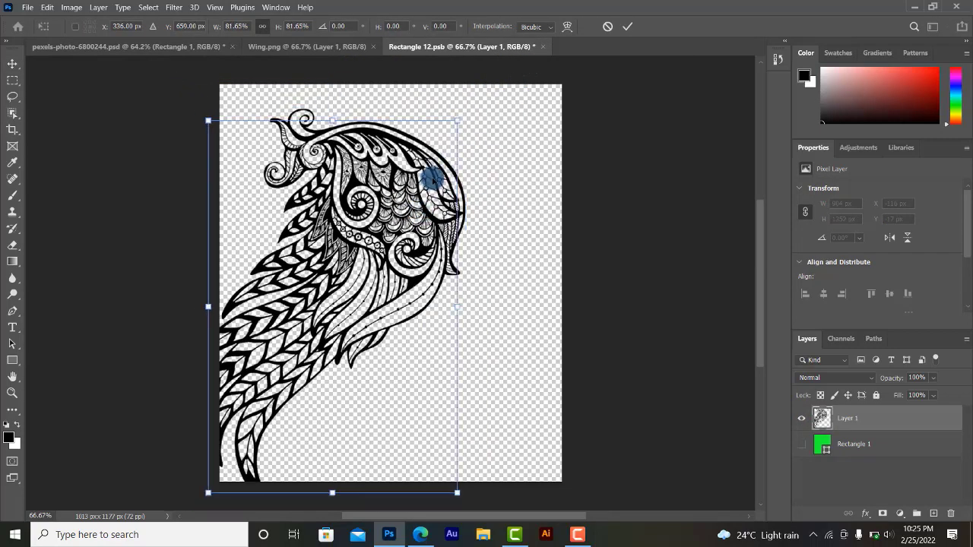
mouse_move(434, 180)
mouse_down()
mouse_move(435, 163)
mouse_move(425, 181)
mouse_up()
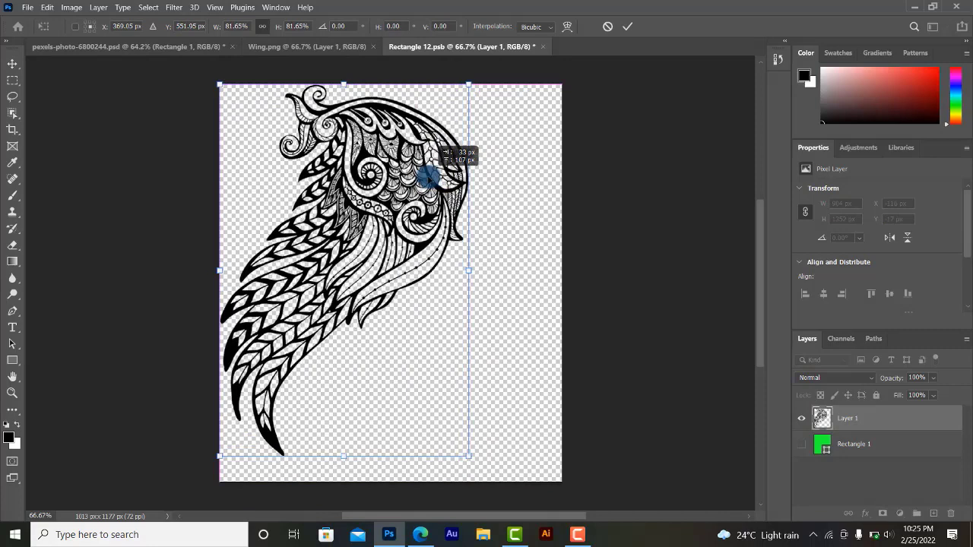
drag(426, 180, 419, 163)
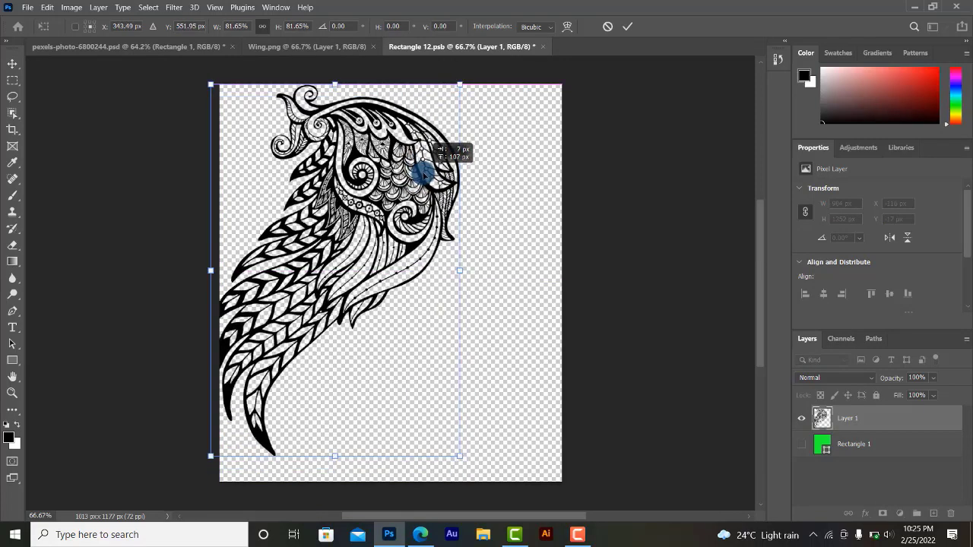
click(631, 27)
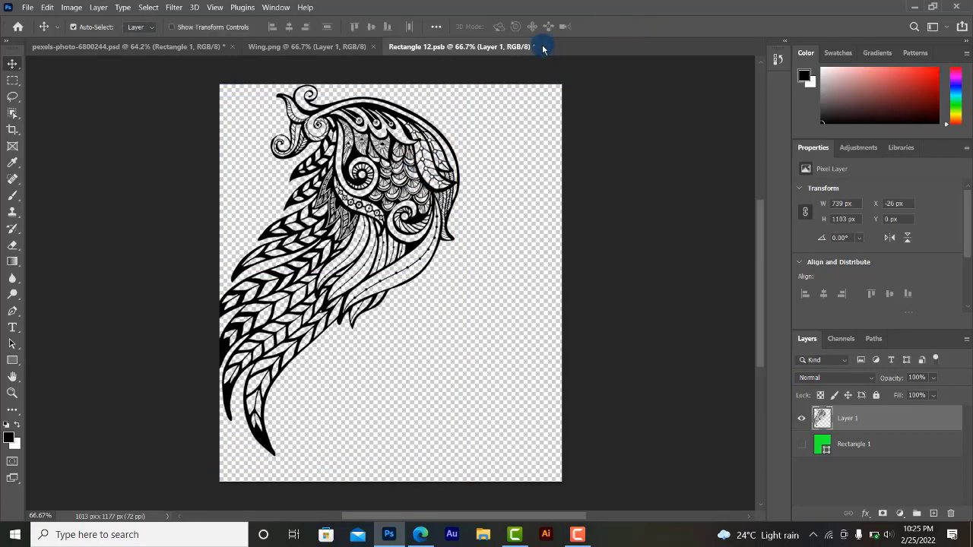
click(543, 46)
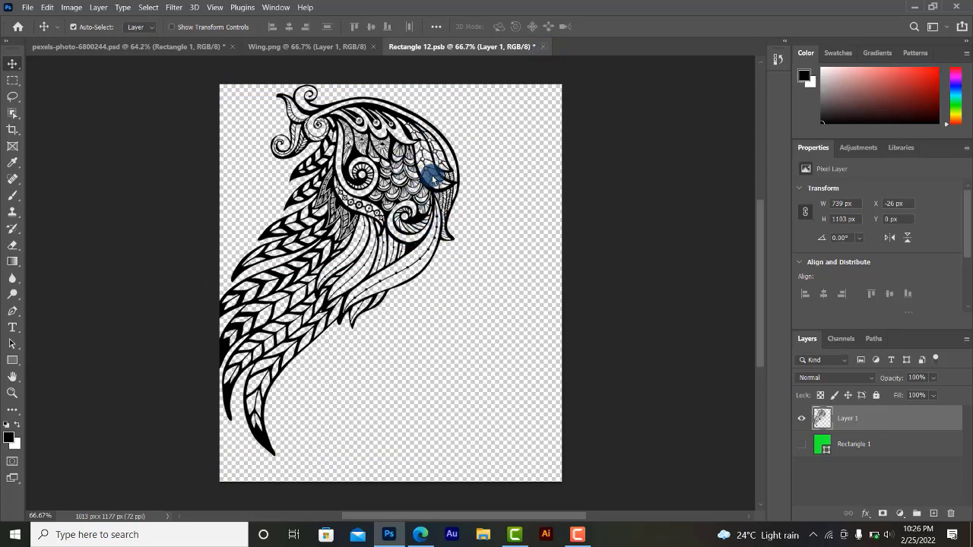
Save the smart object, then split Blend If's Underlying Layer white slider to 146/219, keeping This Layer at 255
click(451, 209)
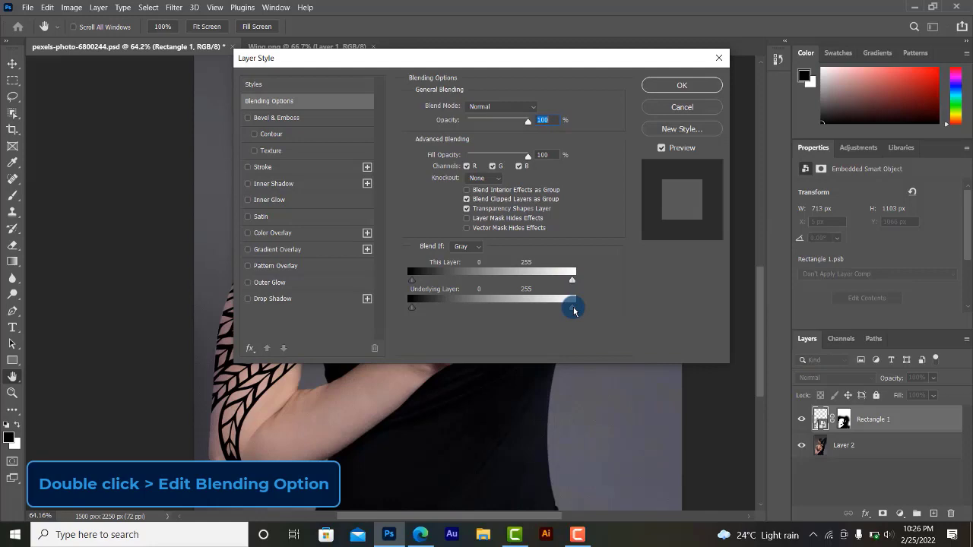
drag(573, 308, 548, 308)
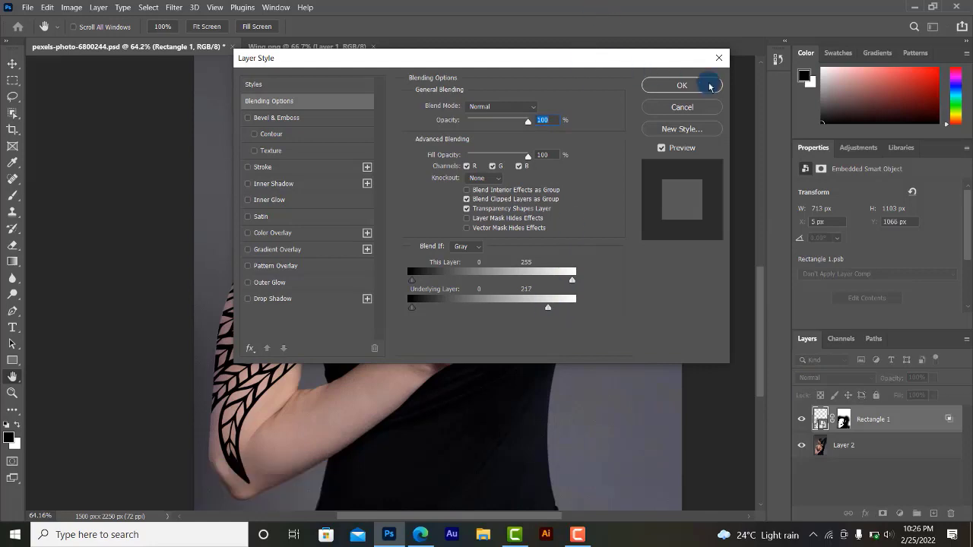
drag(585, 62, 882, 80)
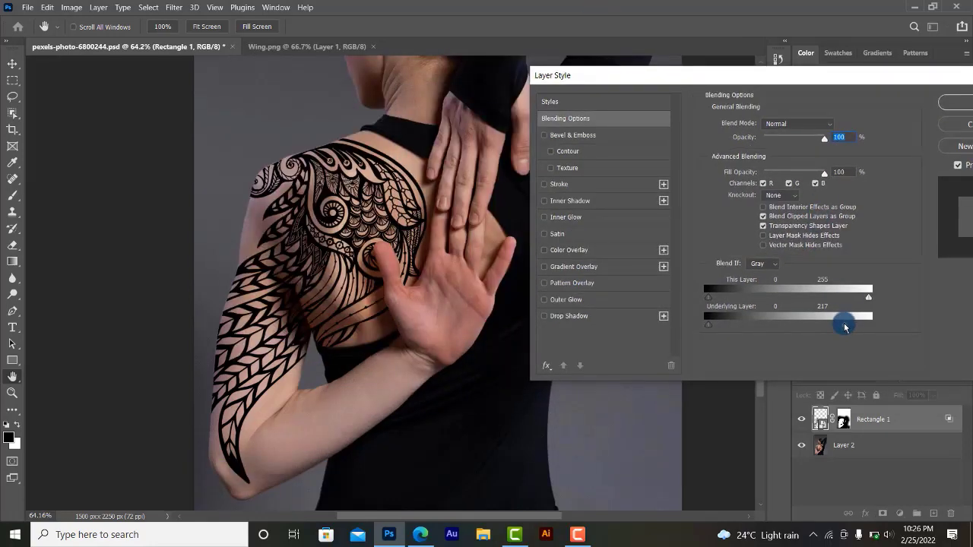
drag(844, 325, 801, 334)
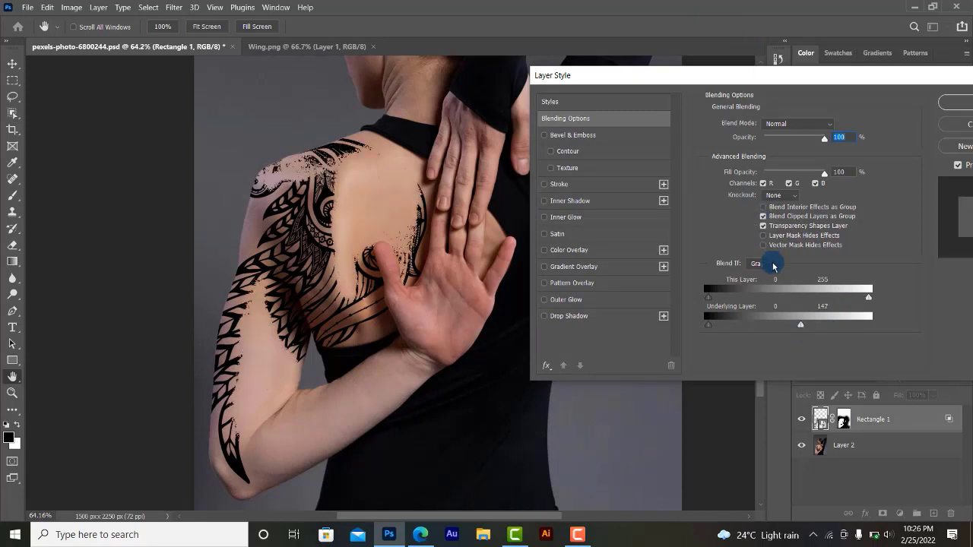
drag(802, 325, 837, 330)
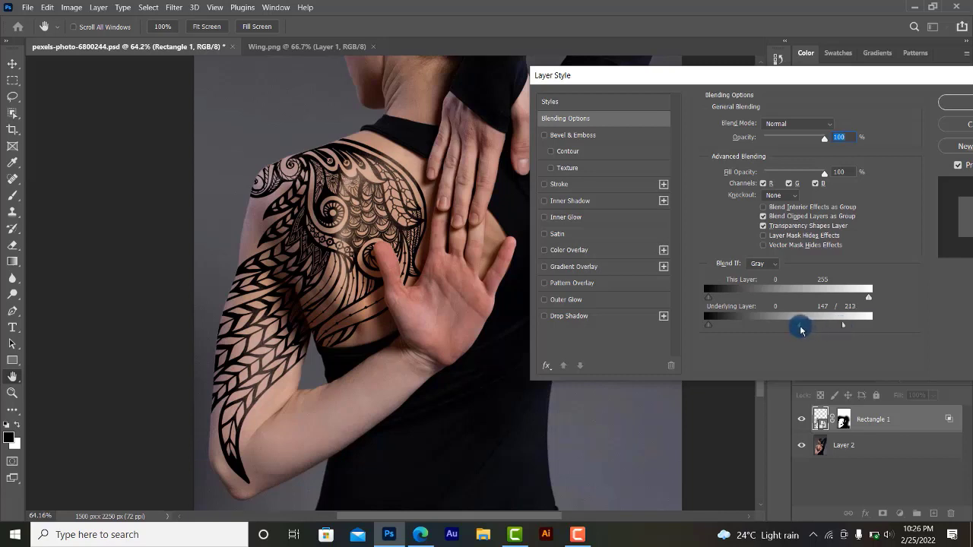
mouse_move(800, 328)
mouse_down()
mouse_move(771, 327)
mouse_move(798, 327)
mouse_up()
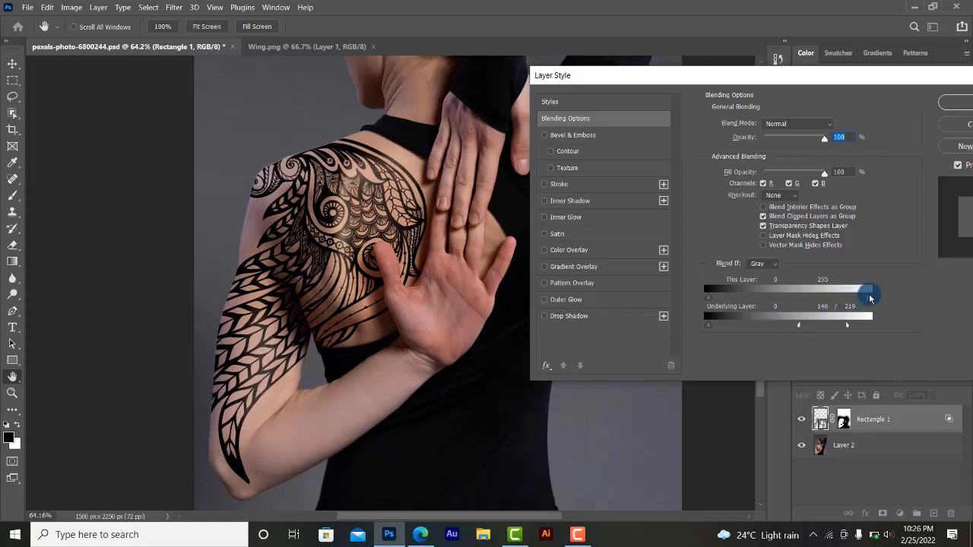
drag(870, 299, 843, 298)
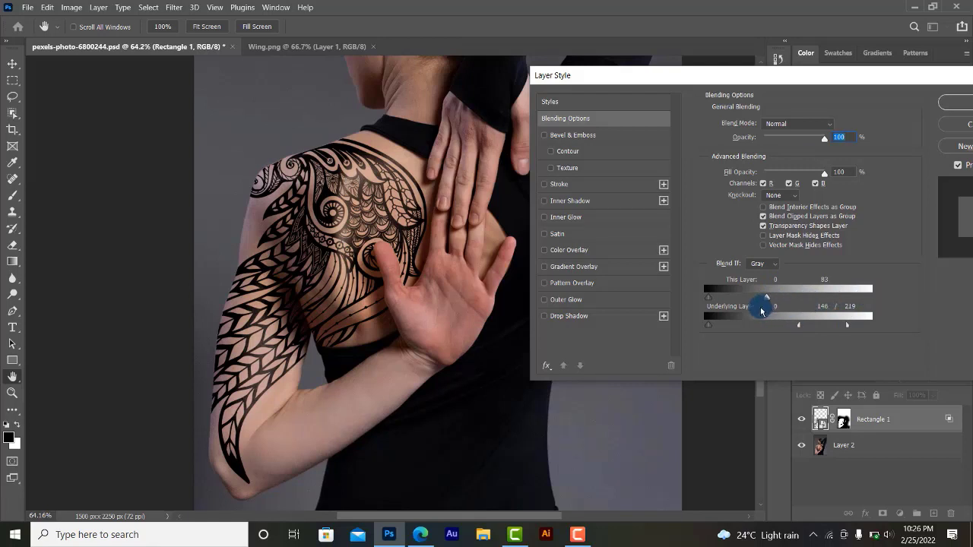
drag(842, 298, 869, 297)
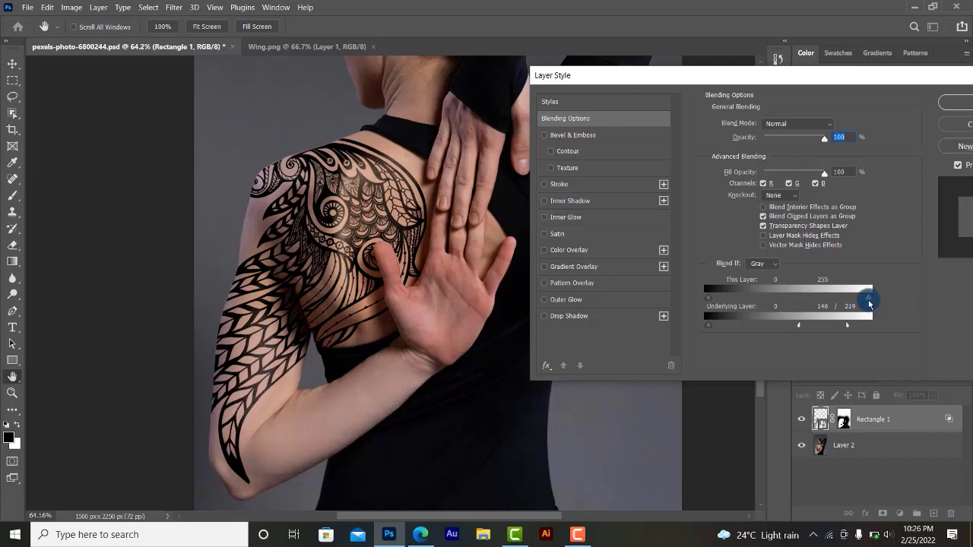
click(960, 105)
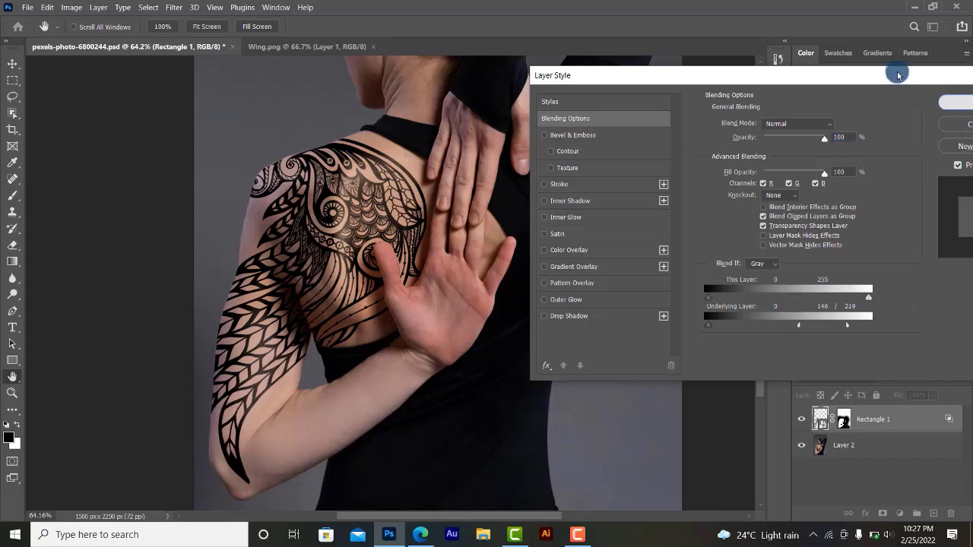
Set the Rectangle 1 tattoo layer to 75% opacity and zoom out to review
click(955, 105)
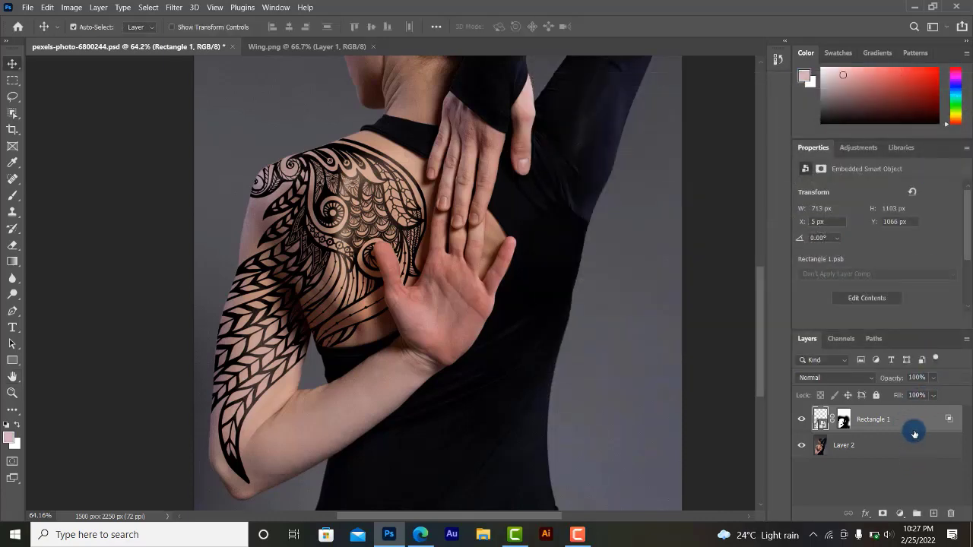
mouse_move(933, 378)
mouse_down()
mouse_move(919, 395)
mouse_move(934, 397)
mouse_up()
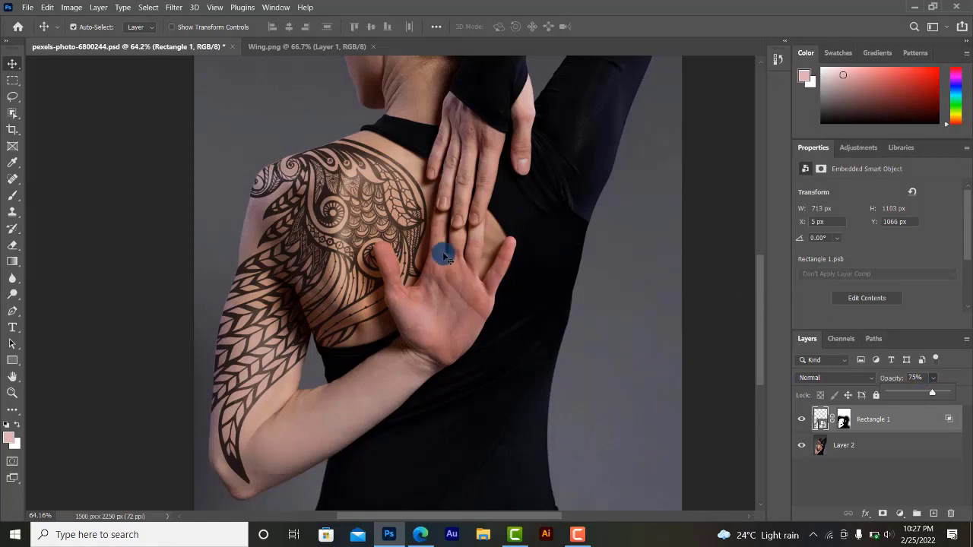
scroll(444, 255, up, 1)
scroll(445, 254, down, 1)
scroll(445, 255, down, 1)
scroll(445, 255, down, 1)
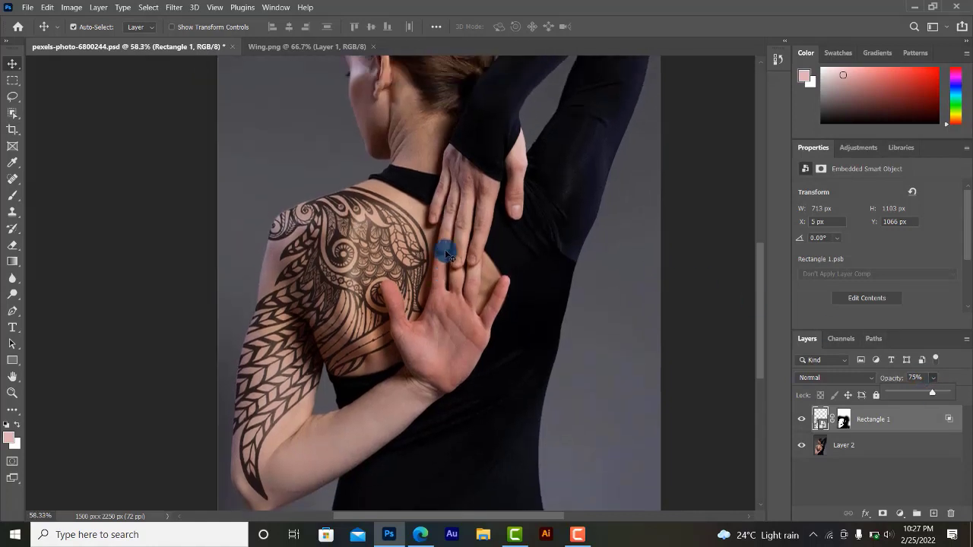
scroll(447, 255, down, 1)
scroll(448, 257, down, 1)
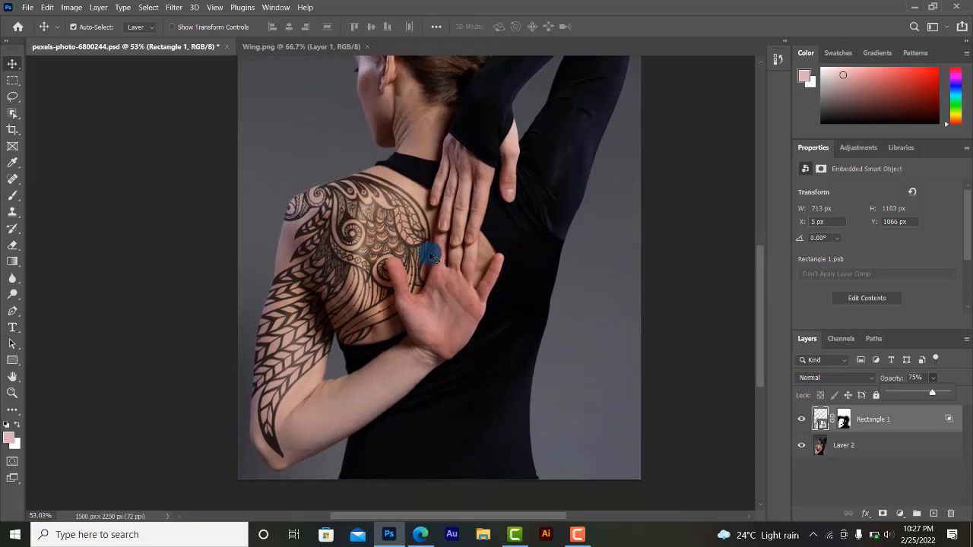
scroll(431, 257, up, 1)
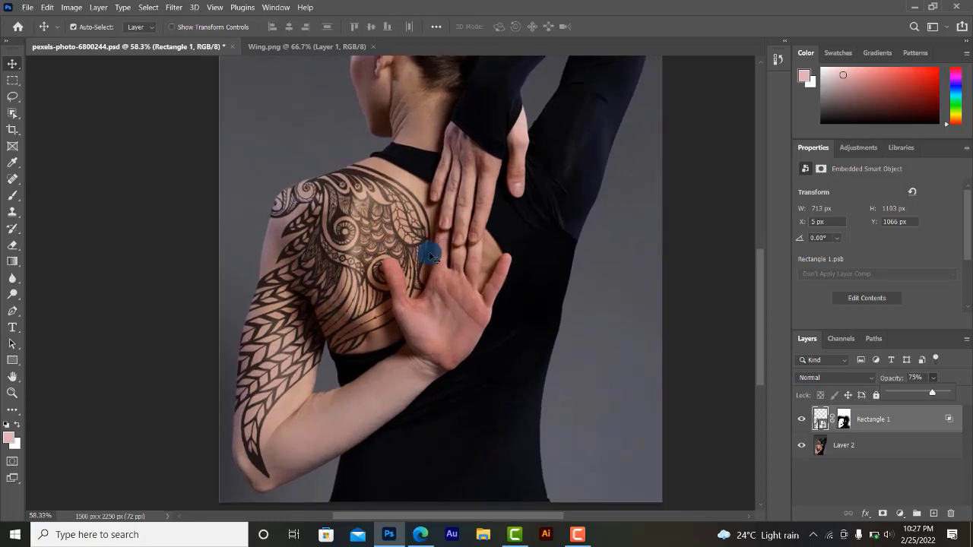